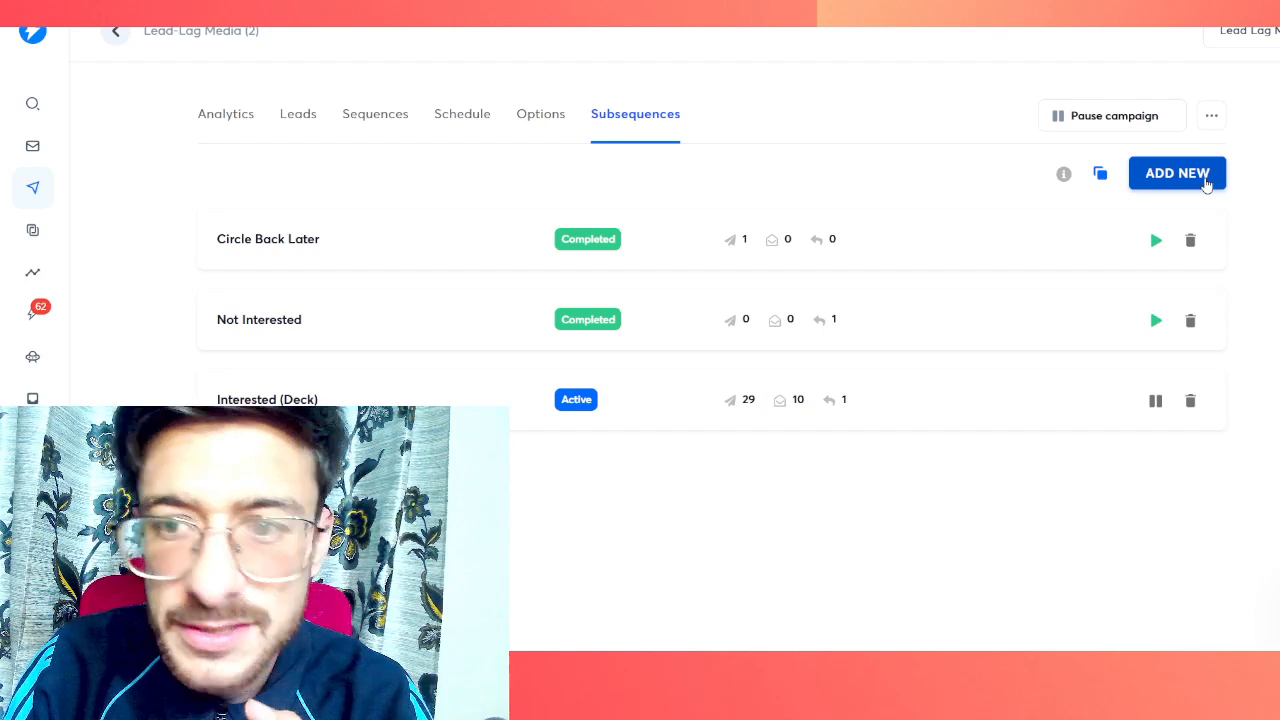
# Step: Start a new subsequence for the campaign, name it Interested, and continue to its trigger conditions
pyautogui.click(1186, 185)
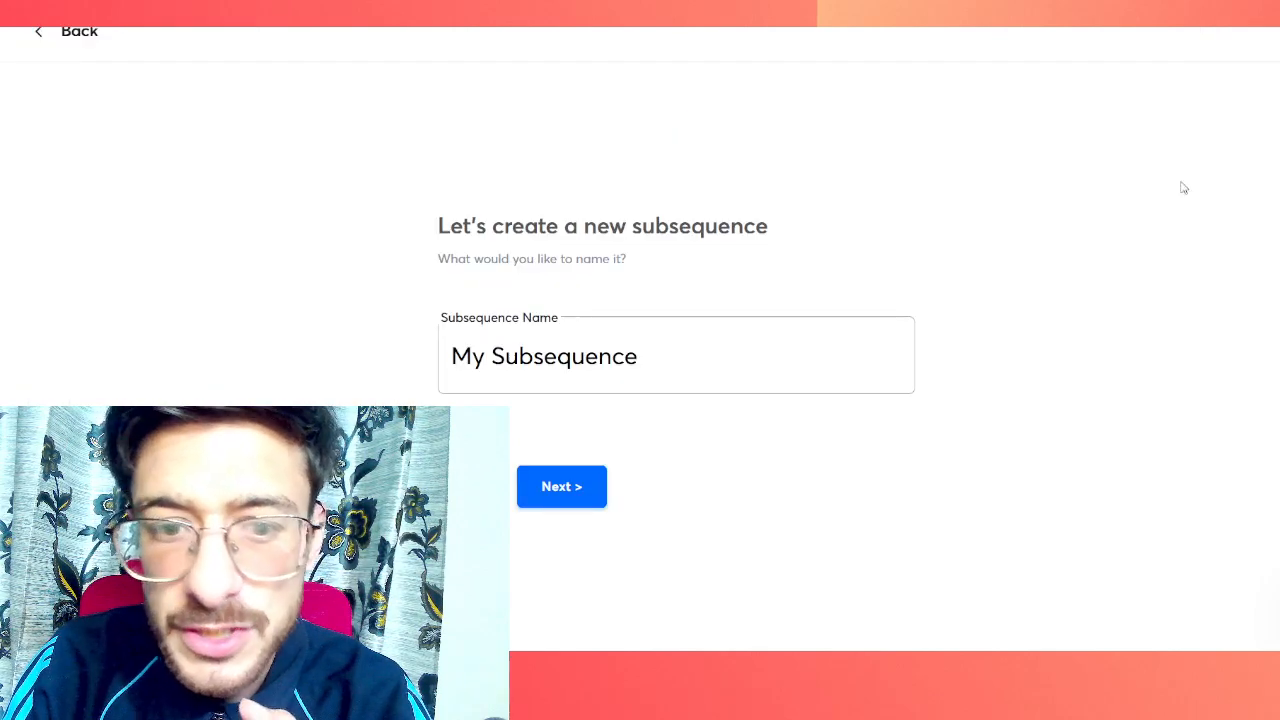
pyautogui.tripleClick(646, 354)
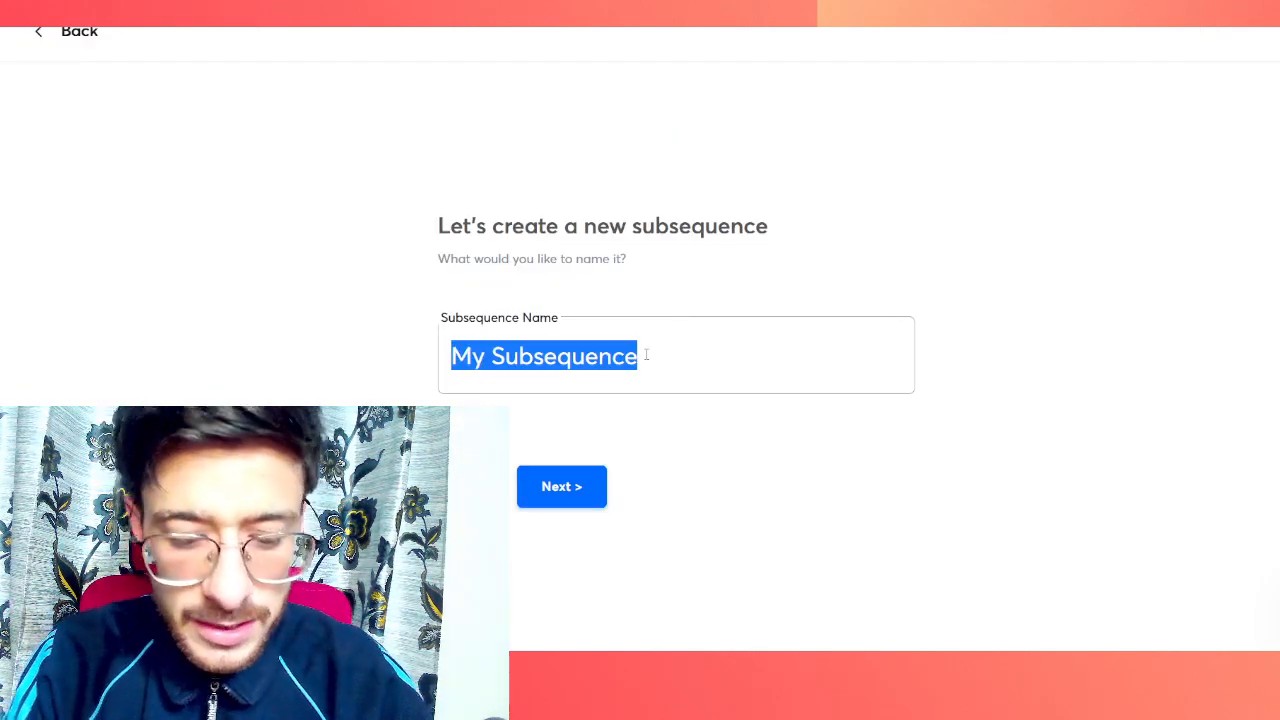
pyautogui.write('In')
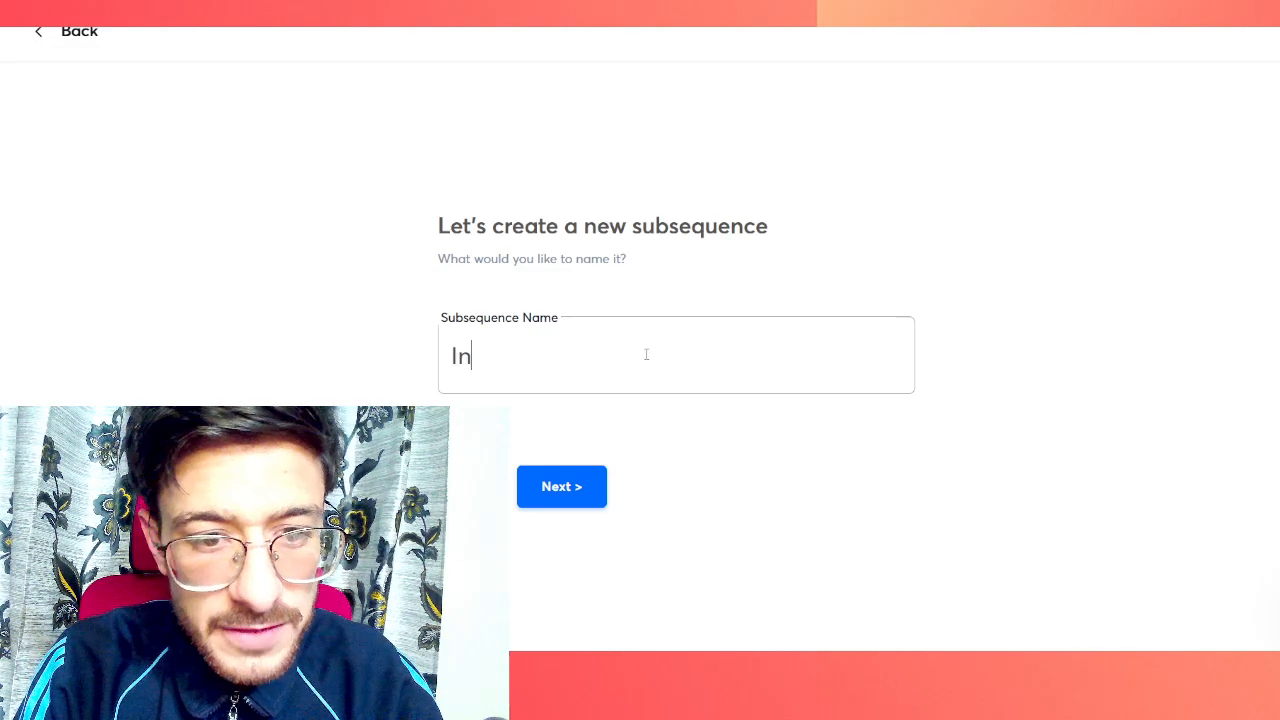
pyautogui.write('terested')
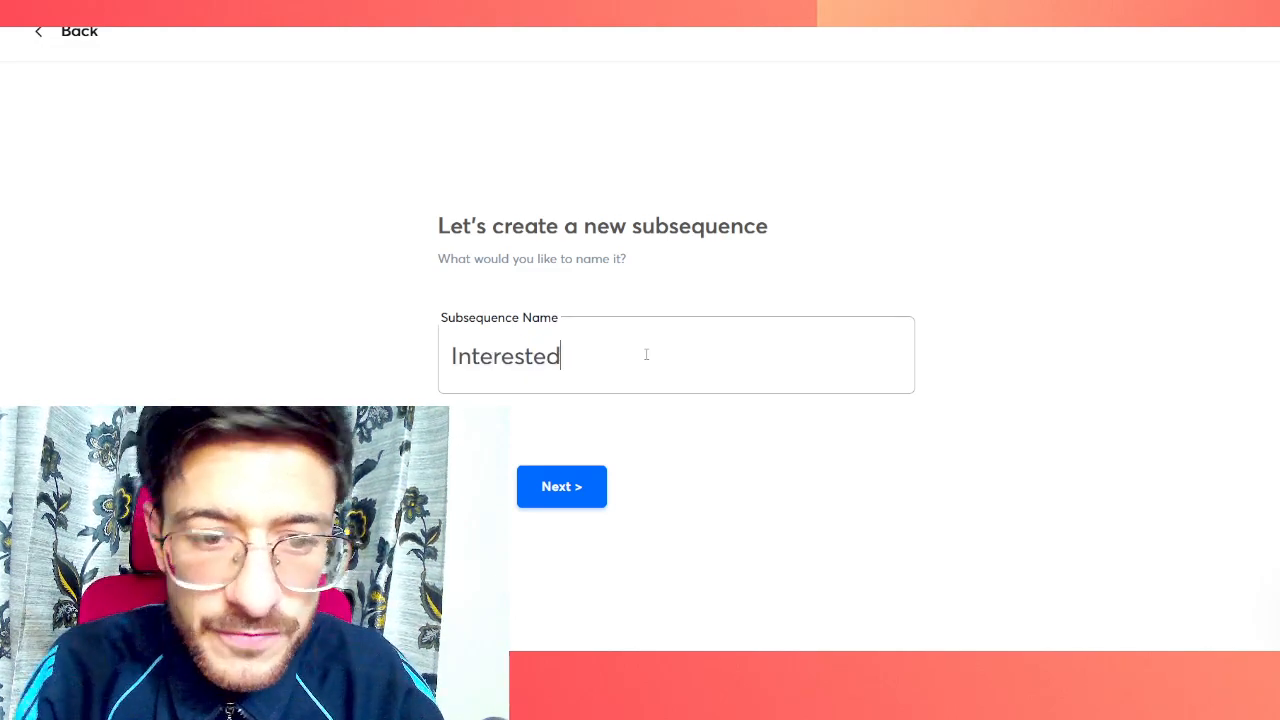
pyautogui.click(586, 486)
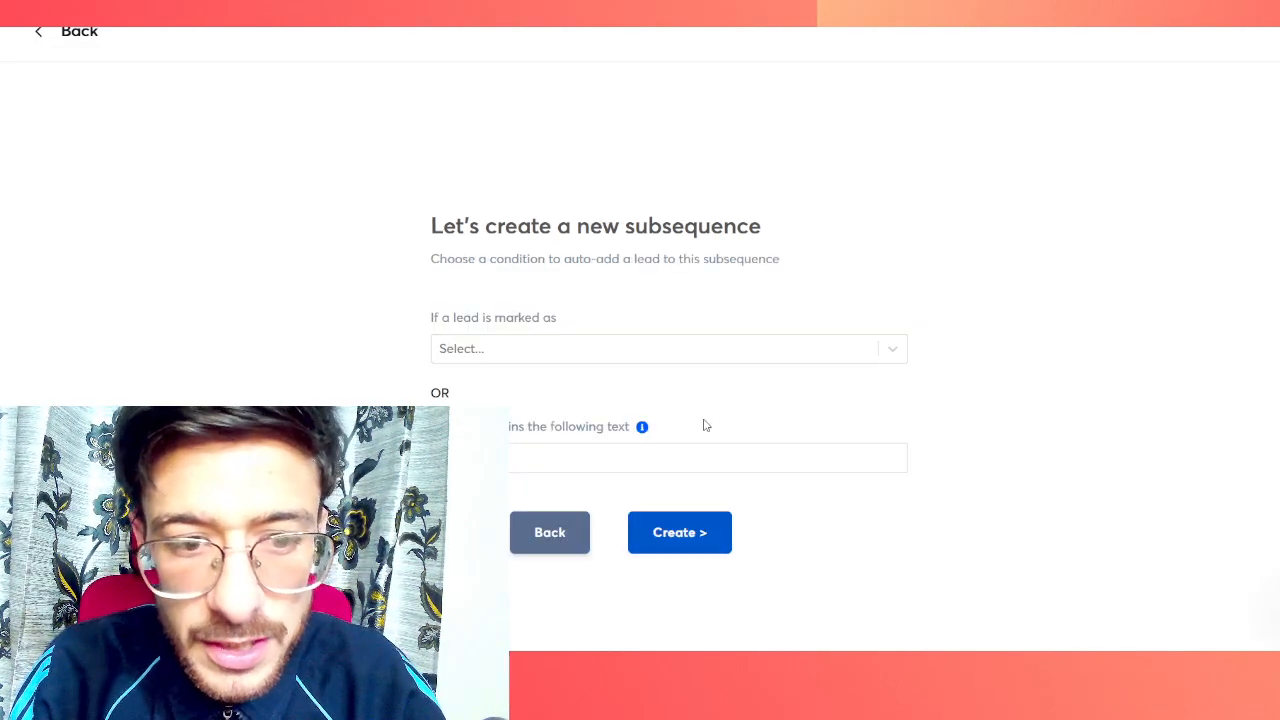
# Step: Set the lead status condition for auto-adding leads to Interested
pyautogui.click(634, 465)
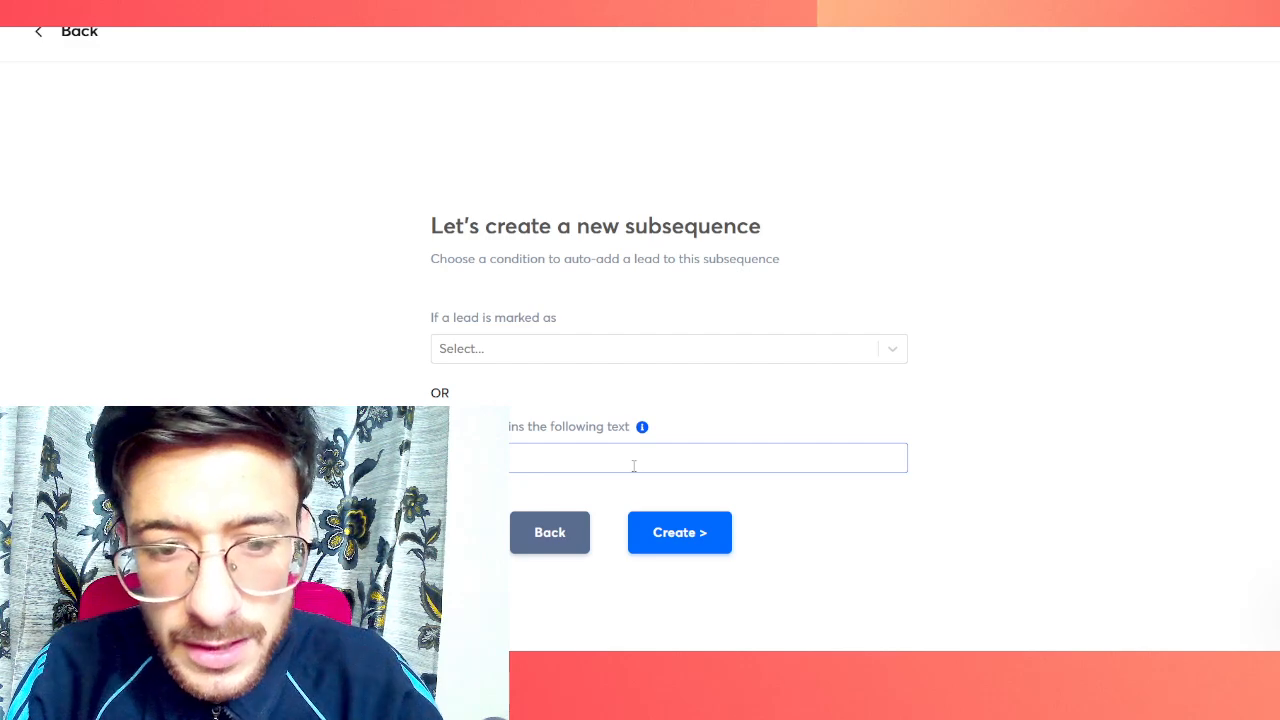
pyautogui.moveTo(643, 428)
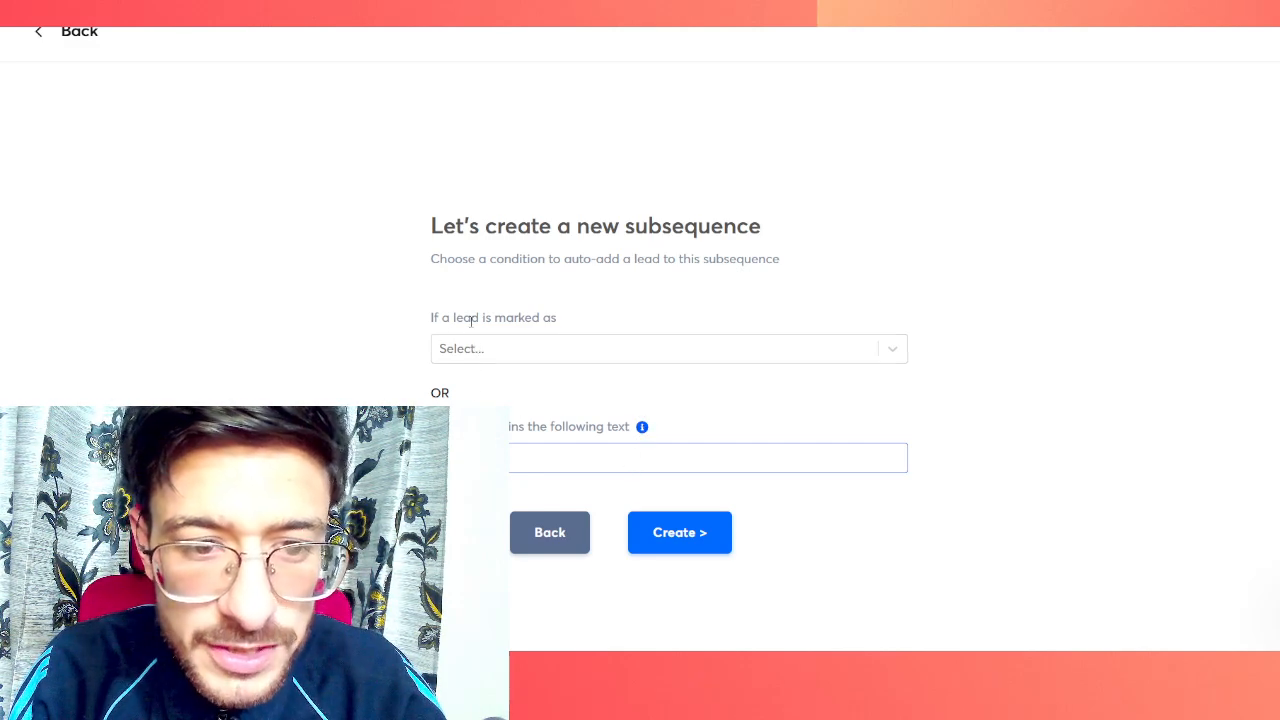
pyautogui.click(487, 350)
pyautogui.click(487, 350)
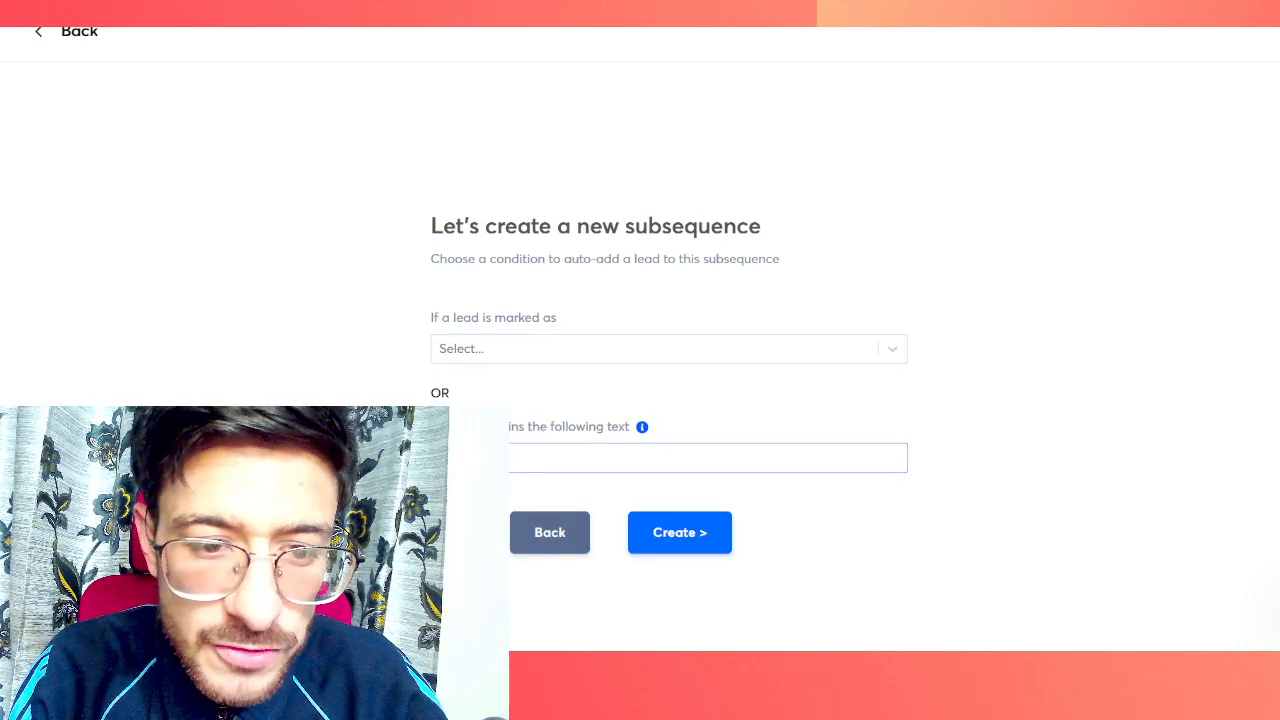
pyautogui.click(517, 352)
pyautogui.click(523, 390)
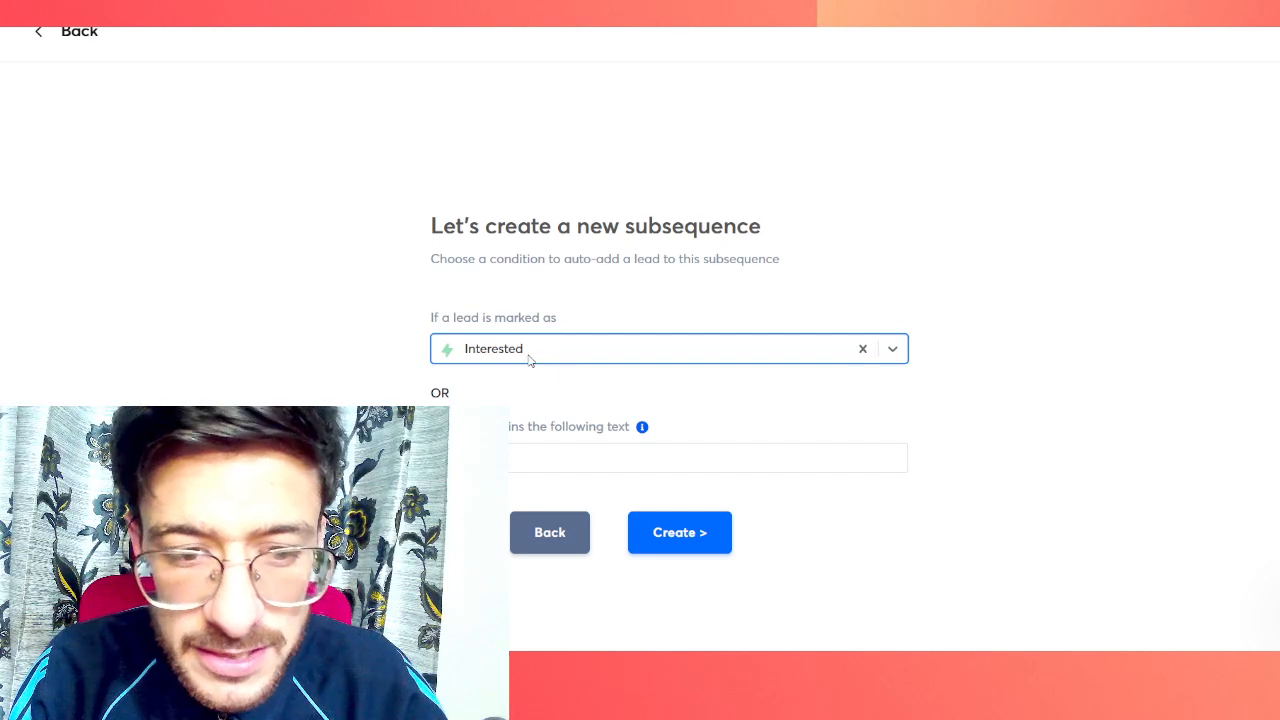
# Step: Try entering semicolon-separated trigger phrases such as "tell me more" and "interested" as the reply text condition, and clear them
pyautogui.click(523, 452)
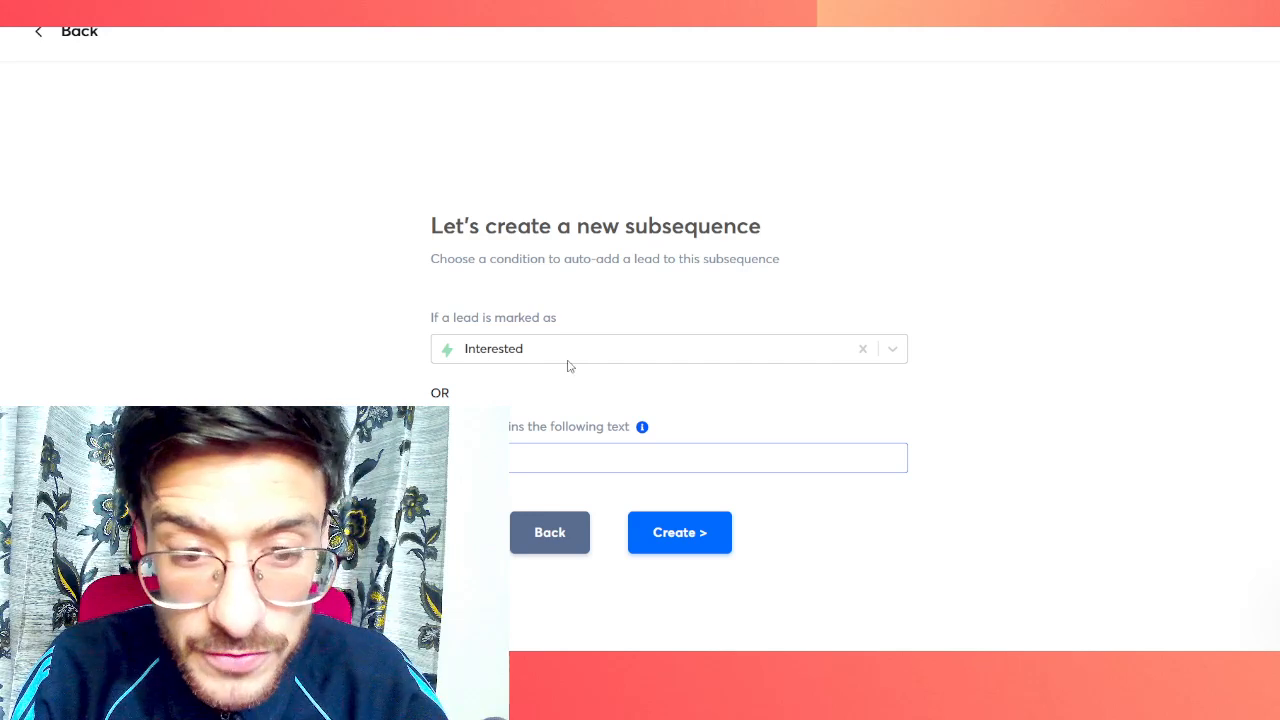
pyautogui.moveTo(644, 434)
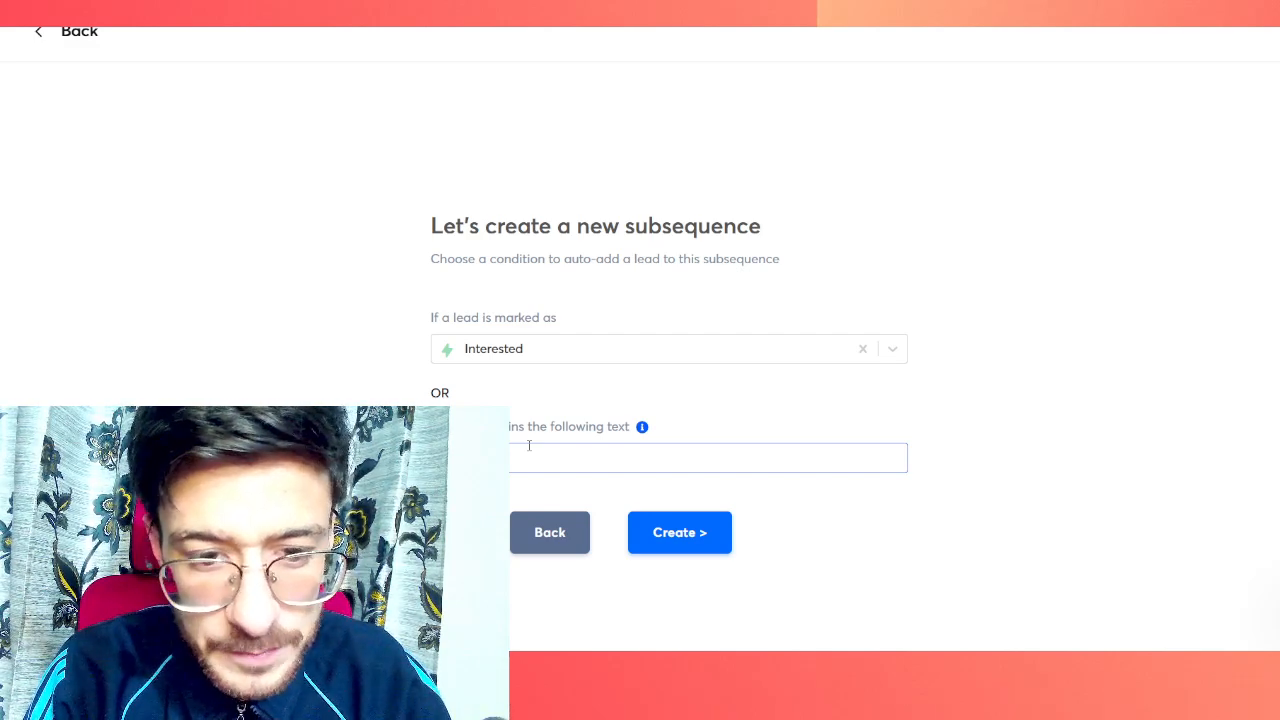
pyautogui.write('ed')
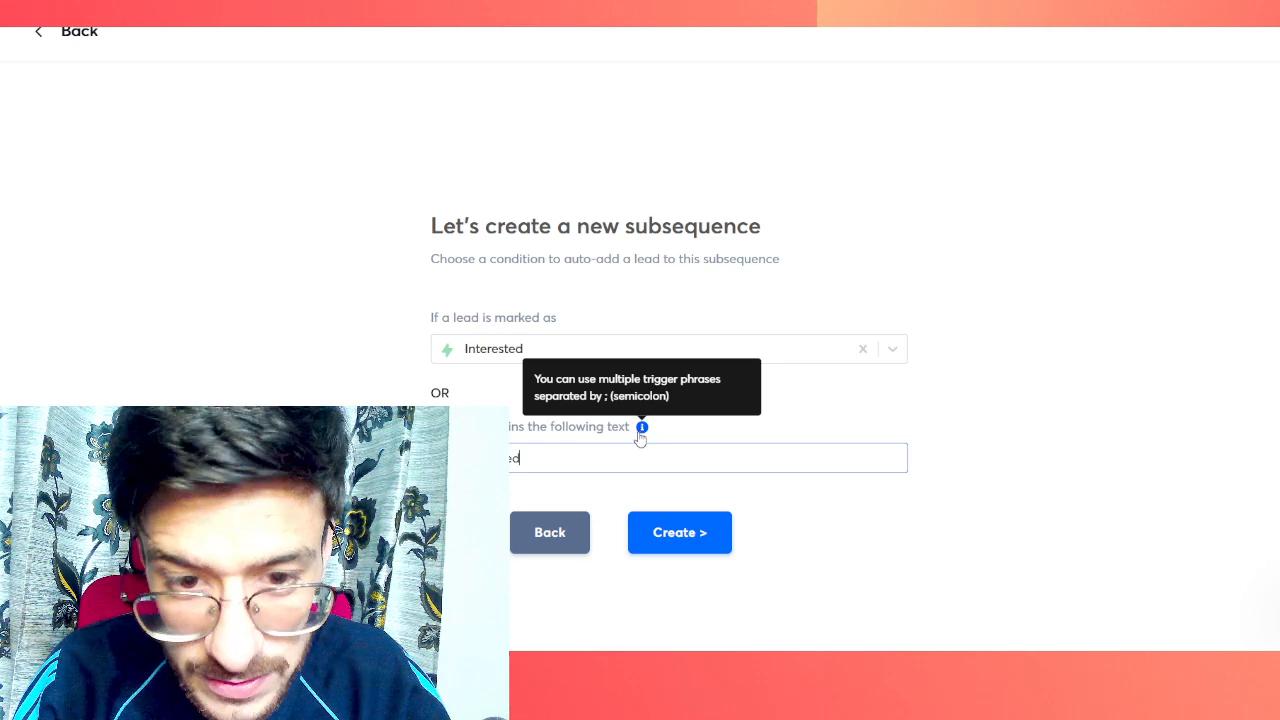
pyautogui.write(';')
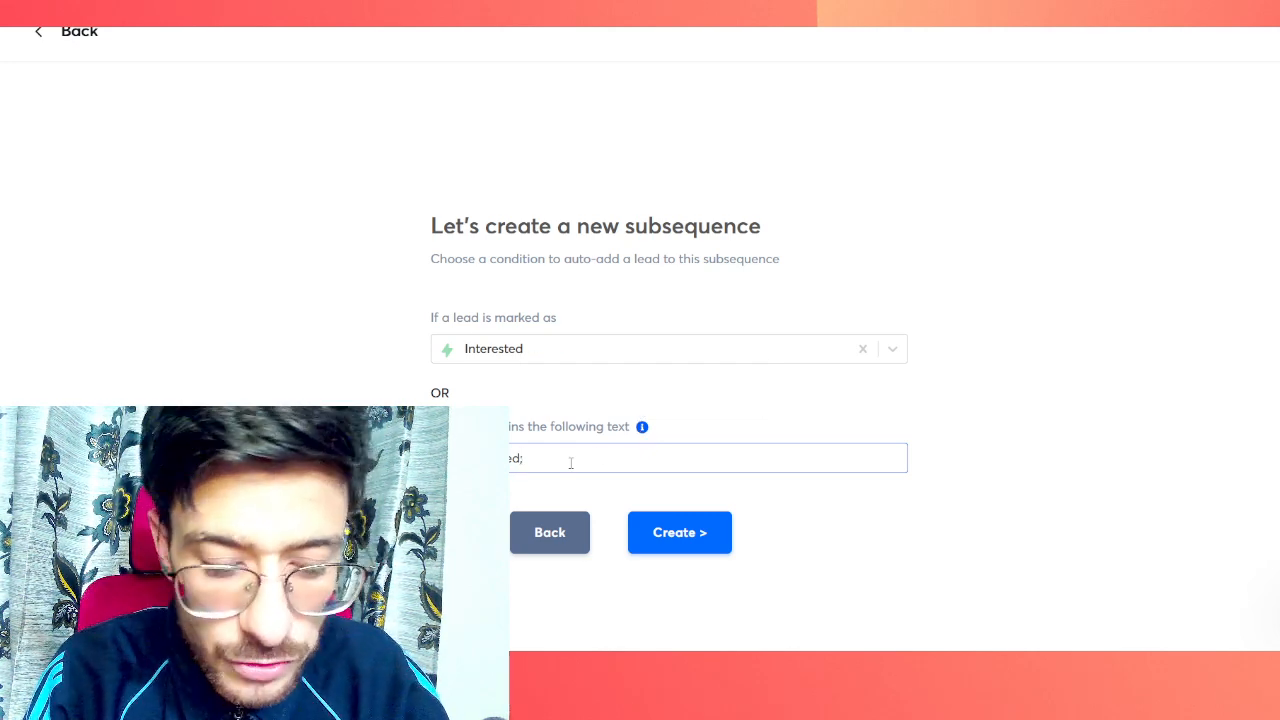
pyautogui.write('tell m')
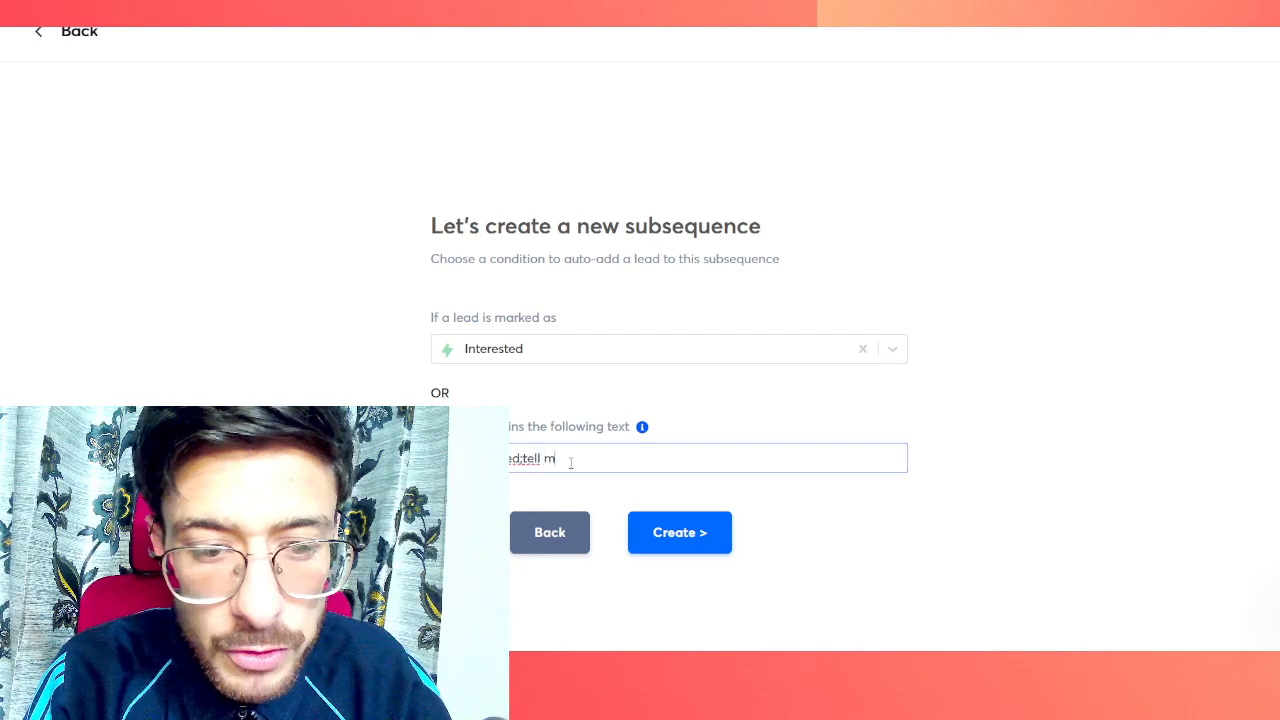
pyautogui.write('e more;')
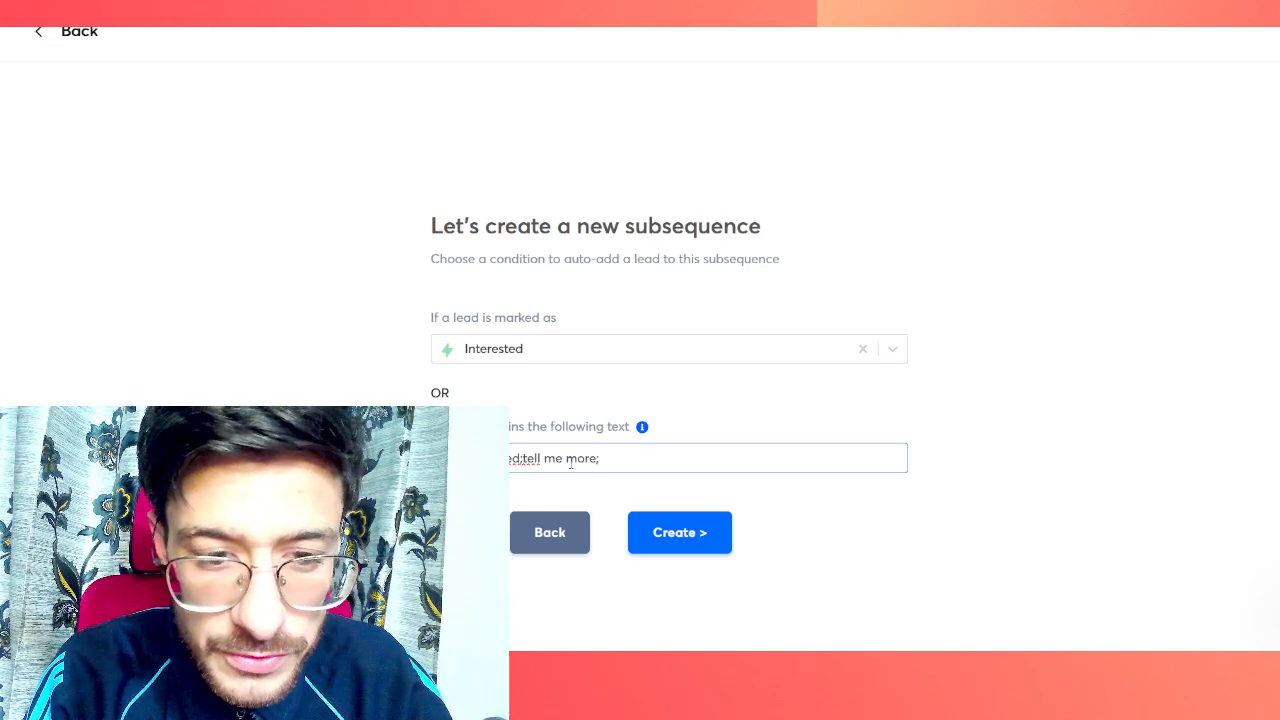
pyautogui.write('int')
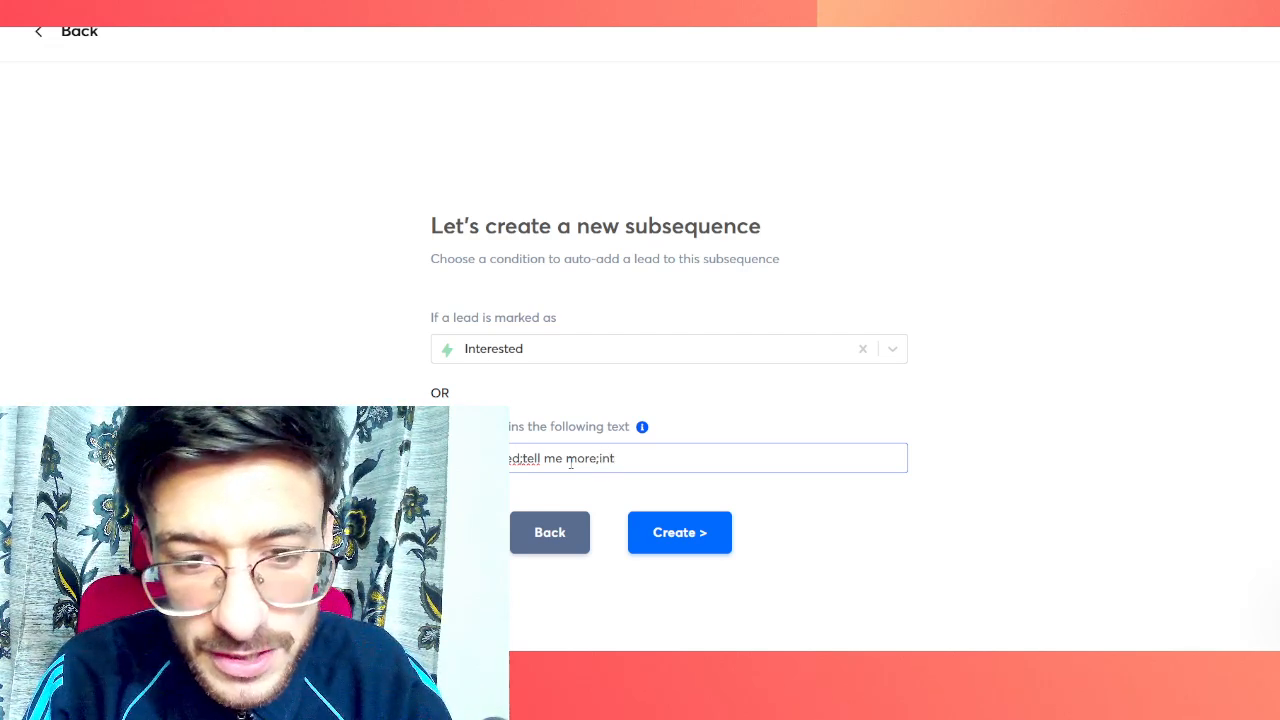
pyautogui.write('erest')
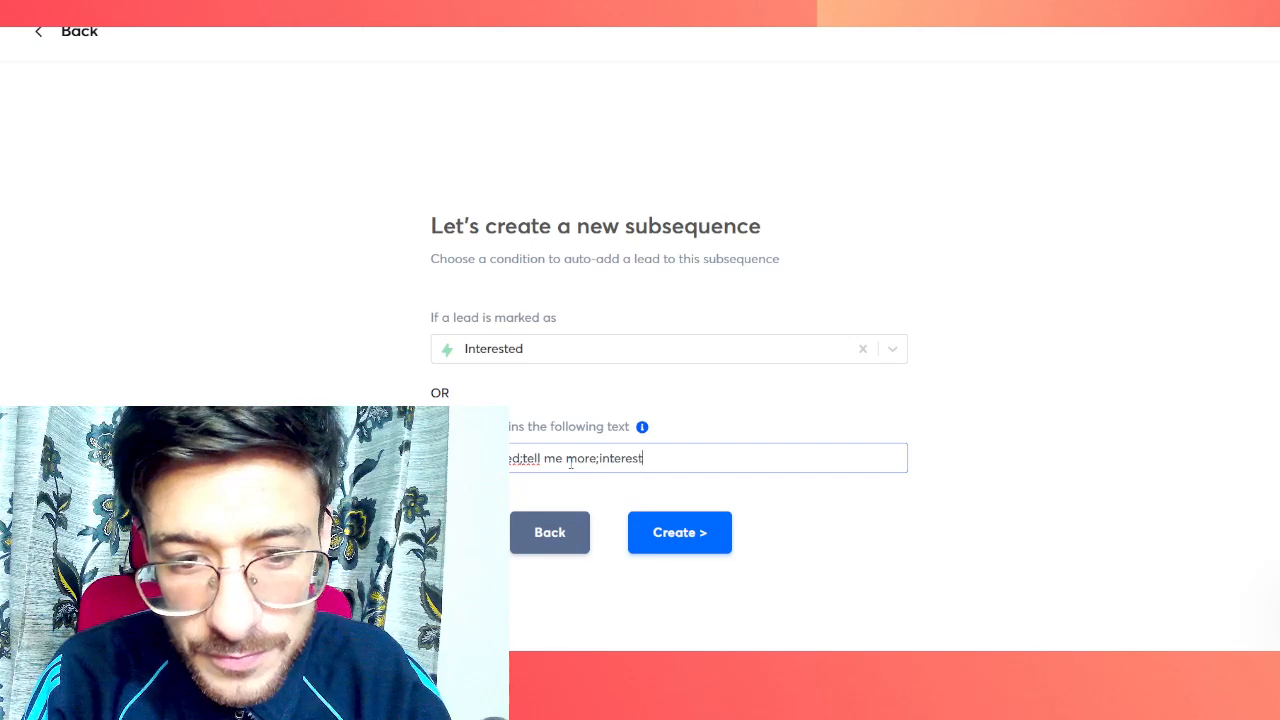
pyautogui.write('ed')
pyautogui.hotkey('ctrl', 'a')
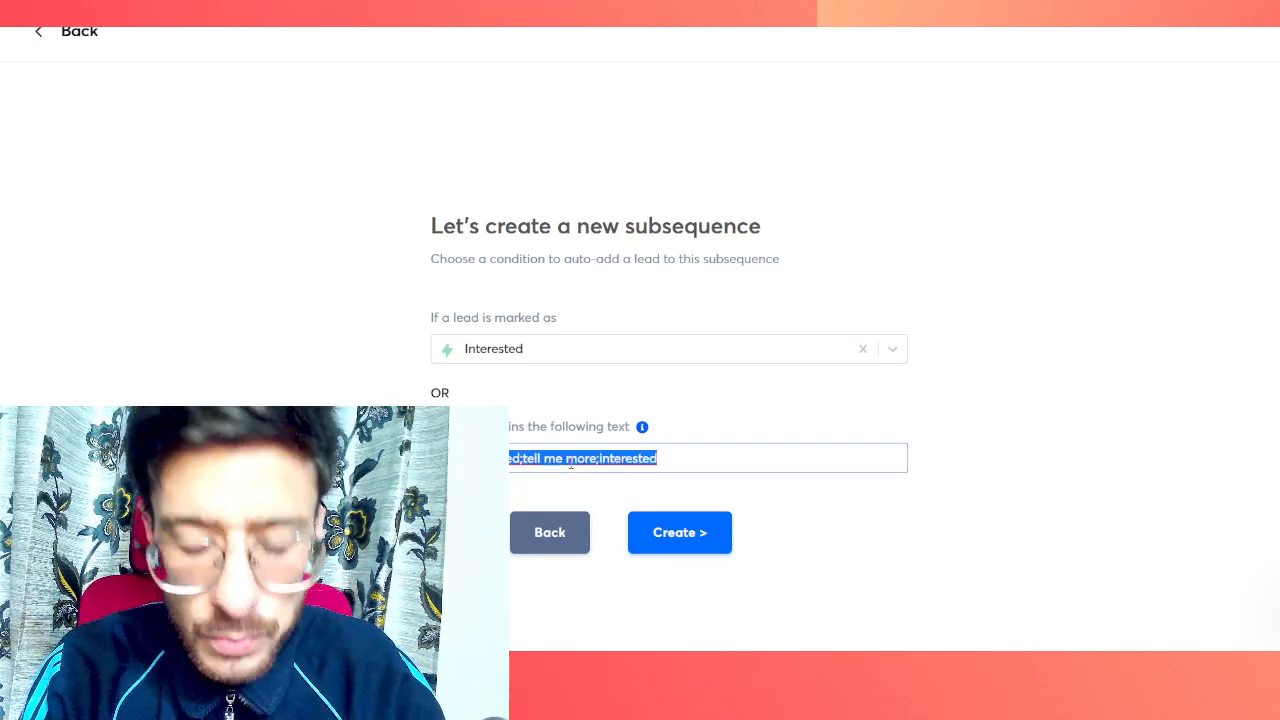
pyautogui.press('BackSpace')
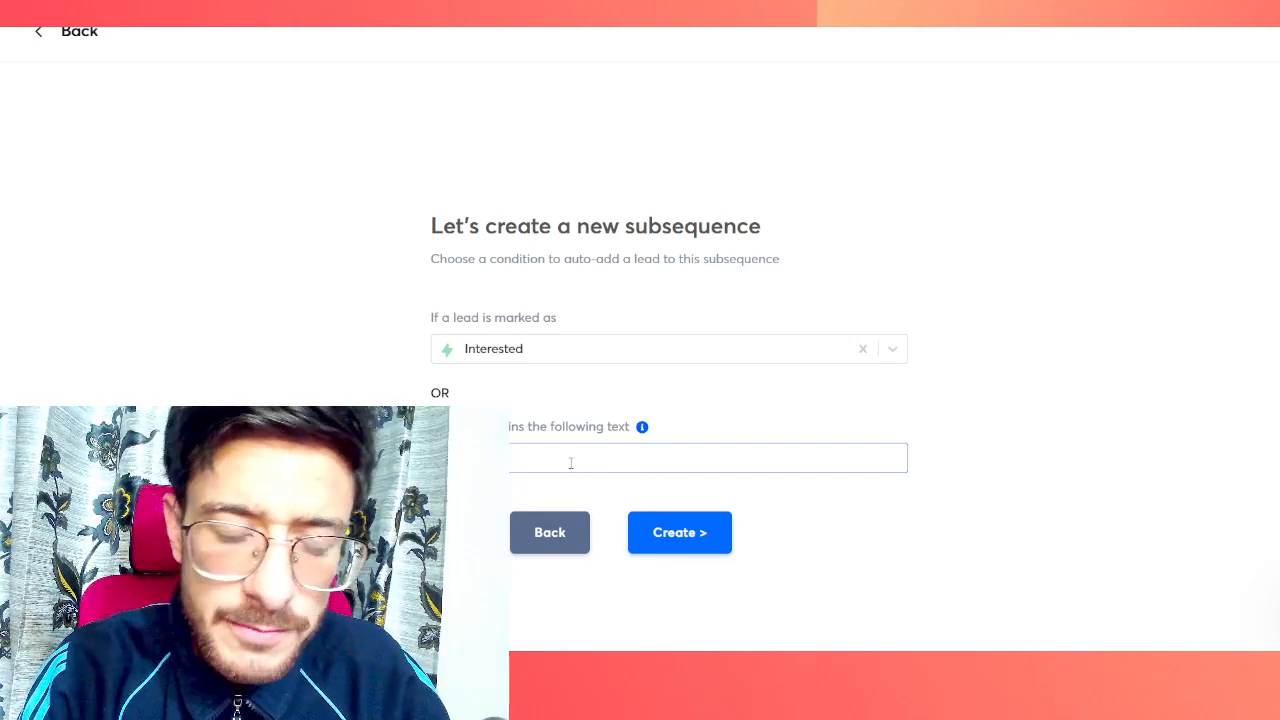
# Step: Try to create the subsequence with only the Interested lead status as its condition
pyautogui.click(477, 352)
pyautogui.click(477, 352)
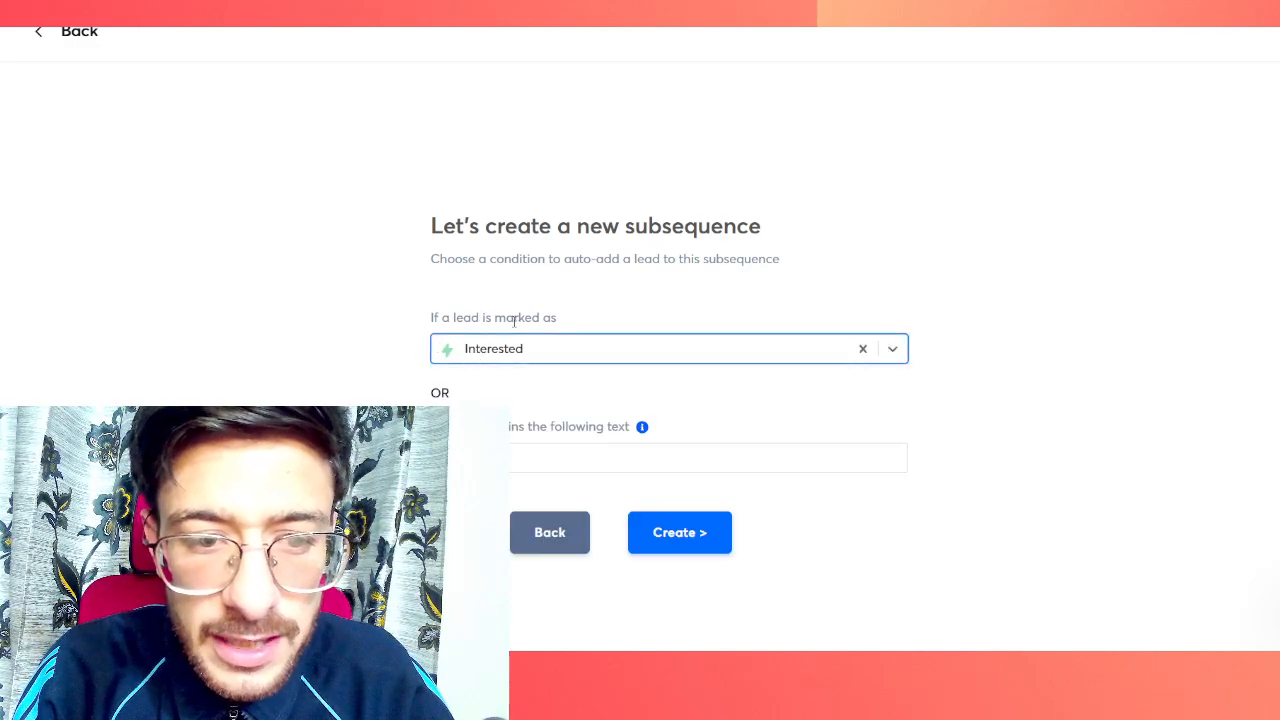
pyautogui.moveTo(569, 322); pyautogui.dragTo(470, 320)
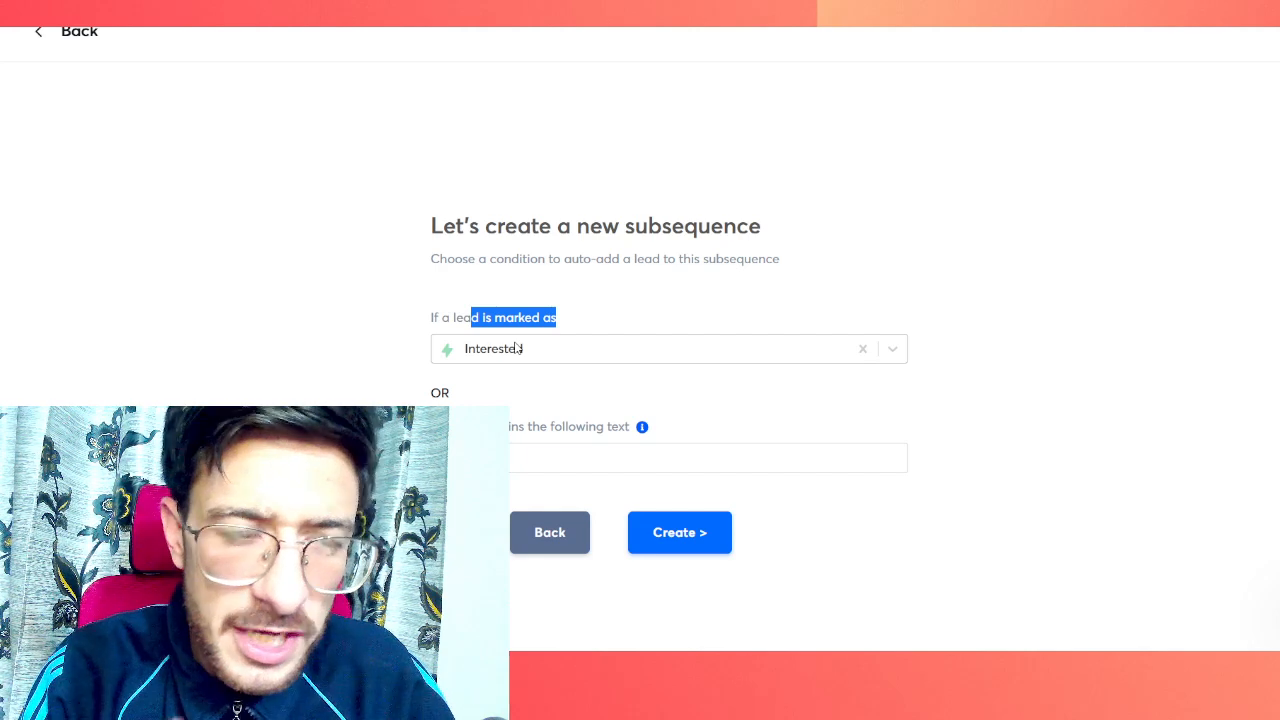
pyautogui.click(680, 531)
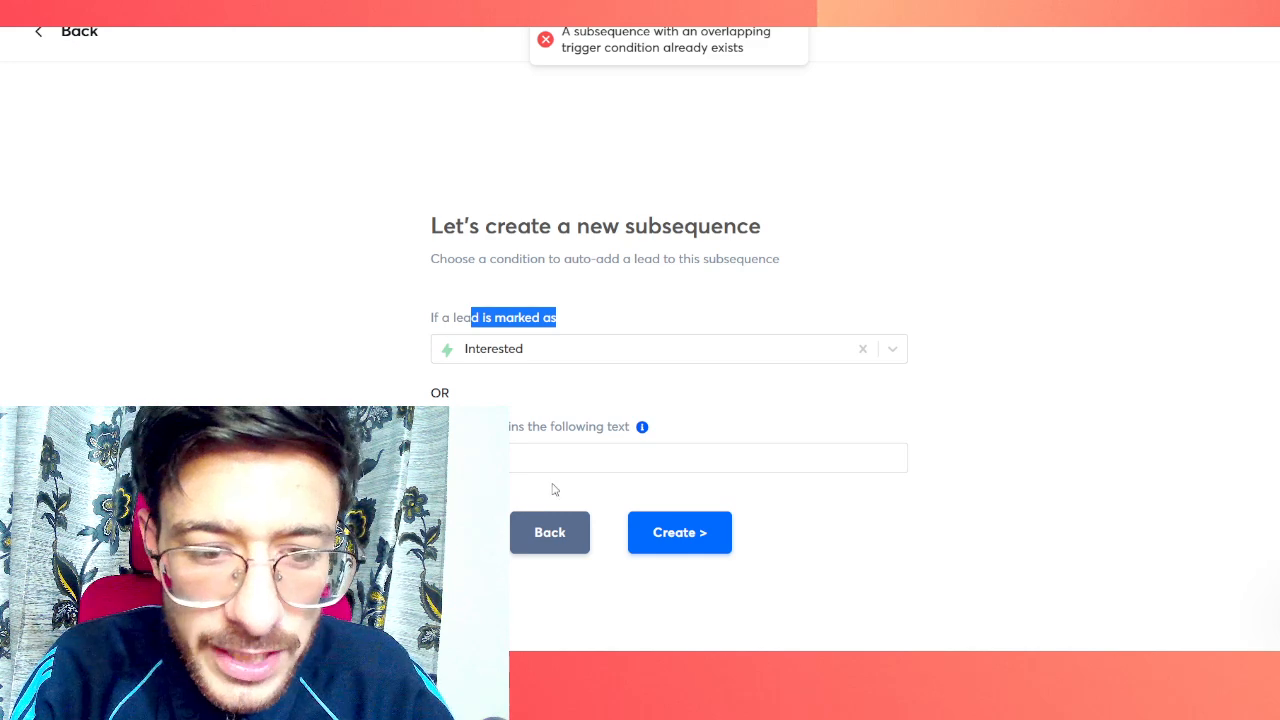
# Step: Change the lead status condition to Won and create the subsequence
pyautogui.click(626, 346)
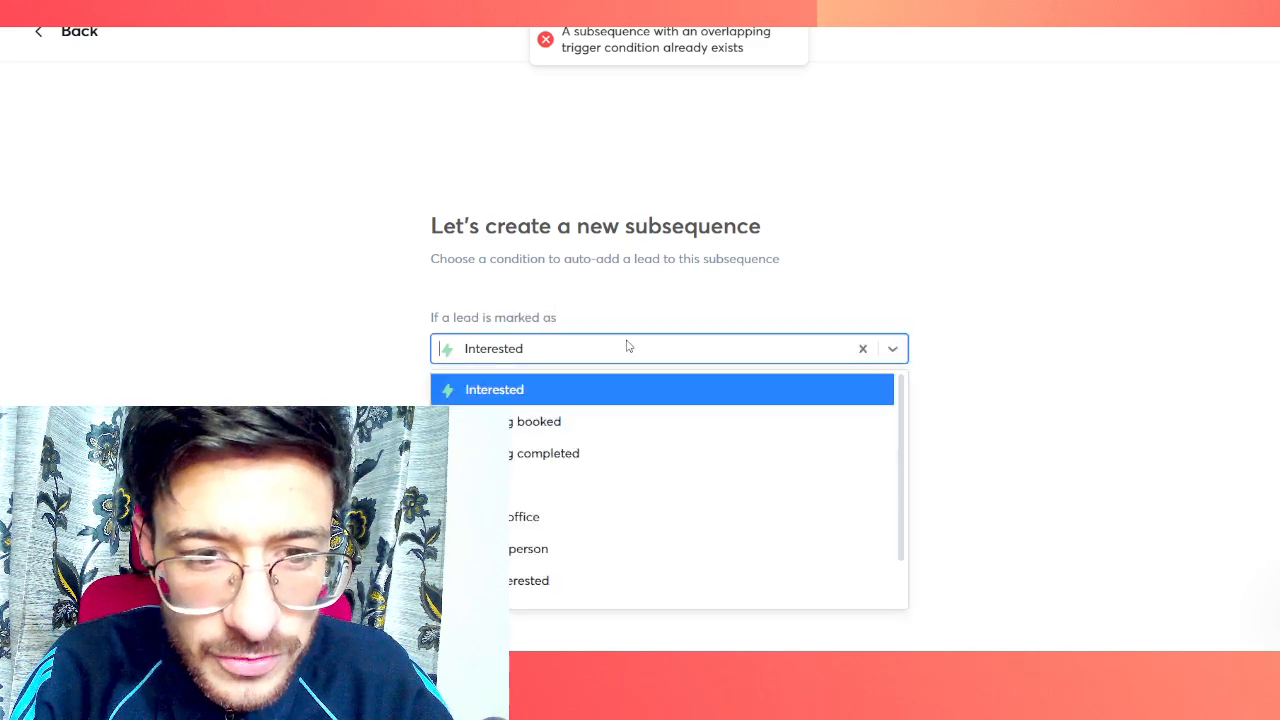
pyautogui.click(571, 492)
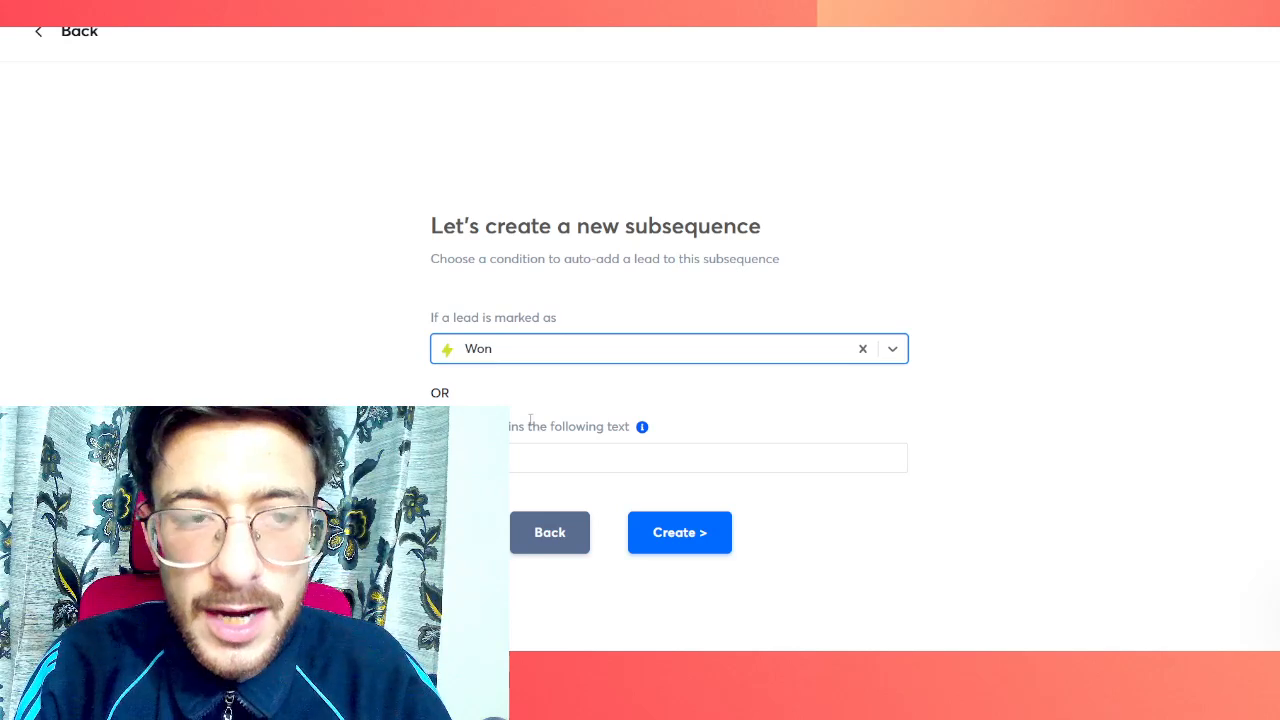
pyautogui.click(657, 540)
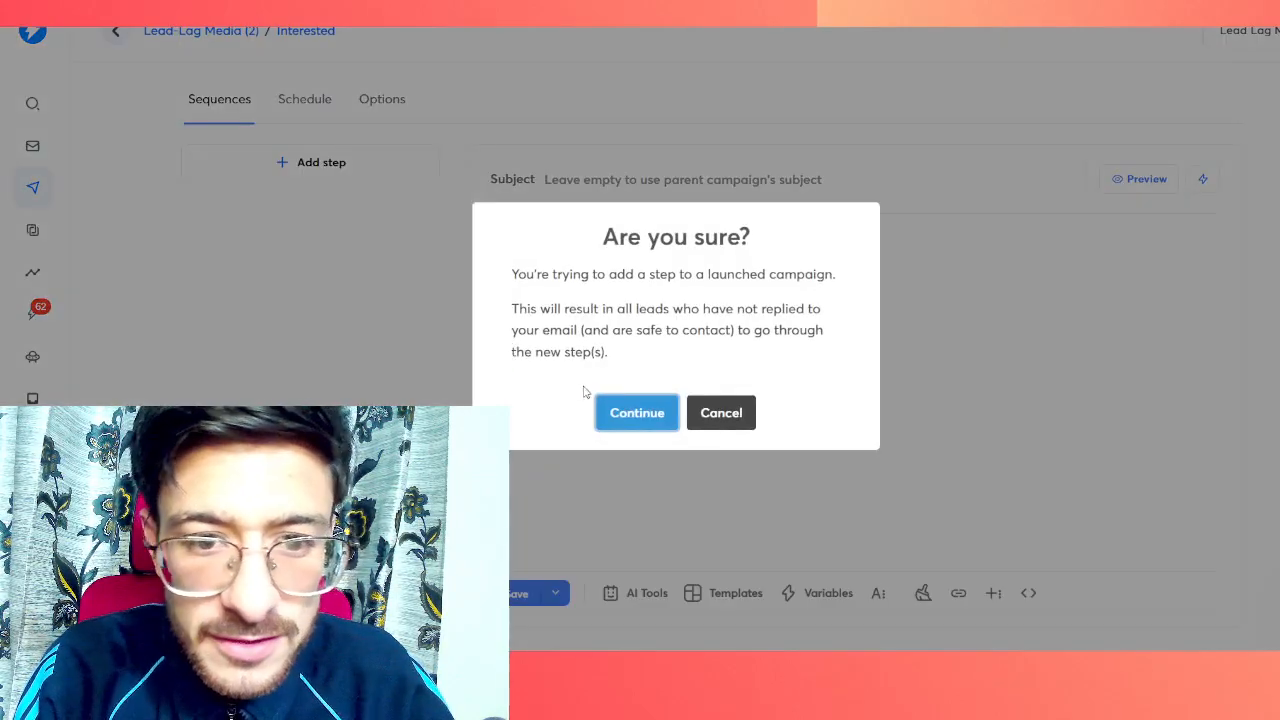
# Step: Confirm adding the first step to the launched campaign and open its email body with the greeting "Hello {{firstName}}," using the First Name variable
pyautogui.click(637, 413)
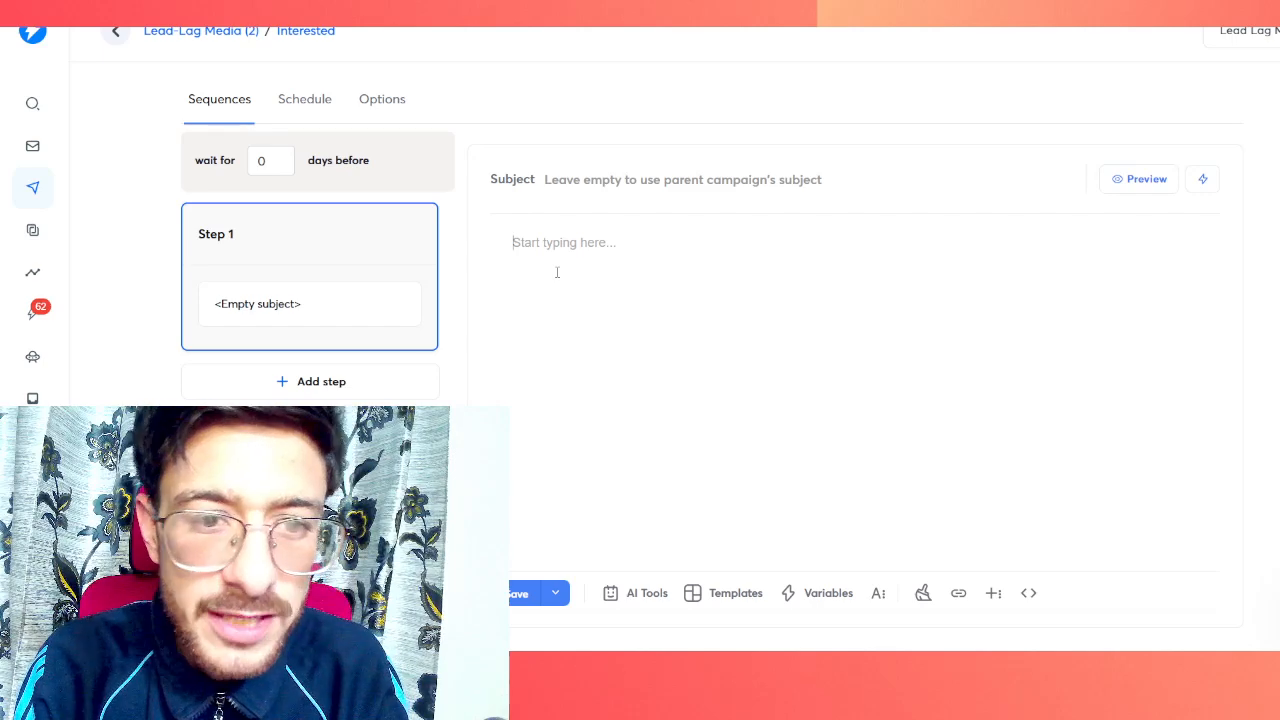
pyautogui.write('Hel')
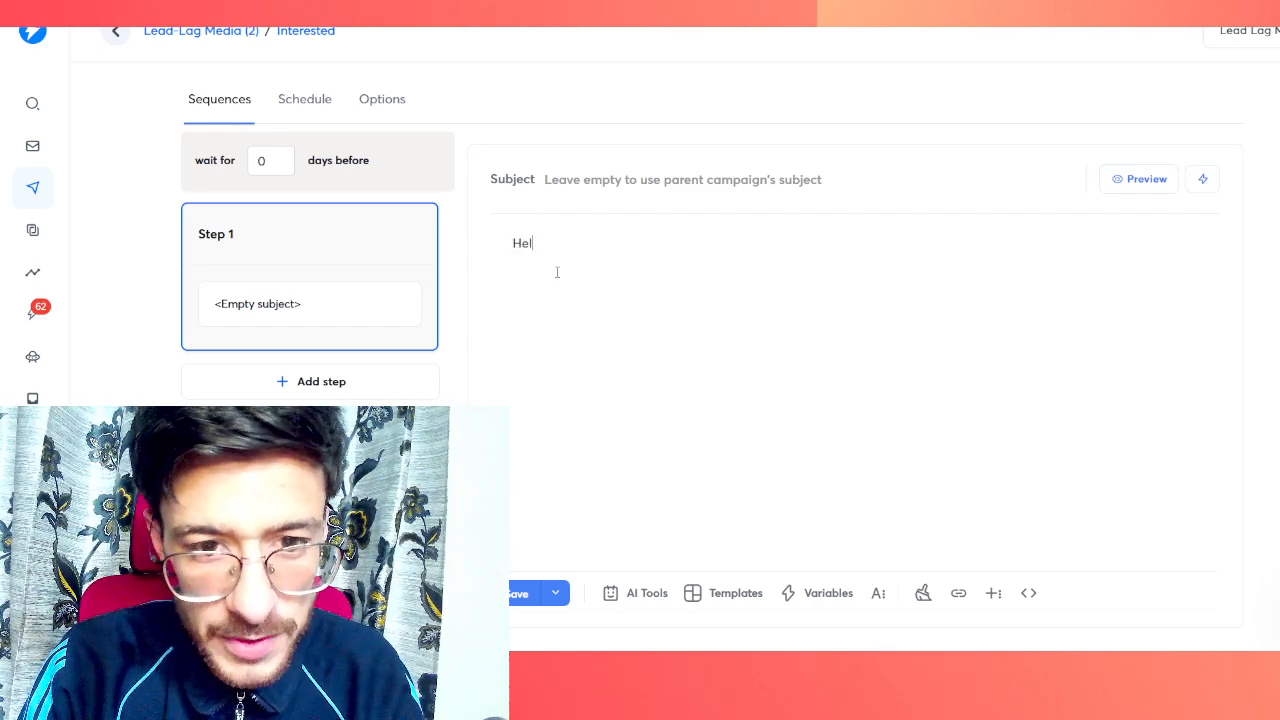
pyautogui.write('lo {')
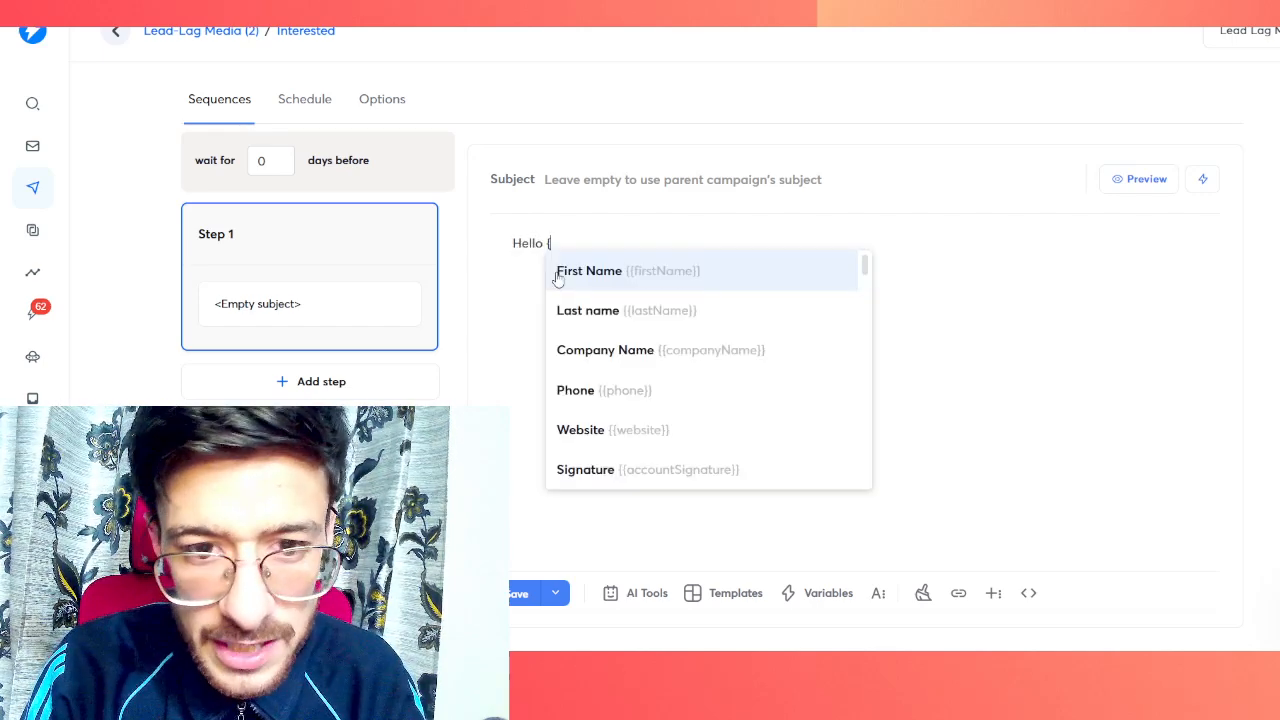
pyautogui.click(558, 274)
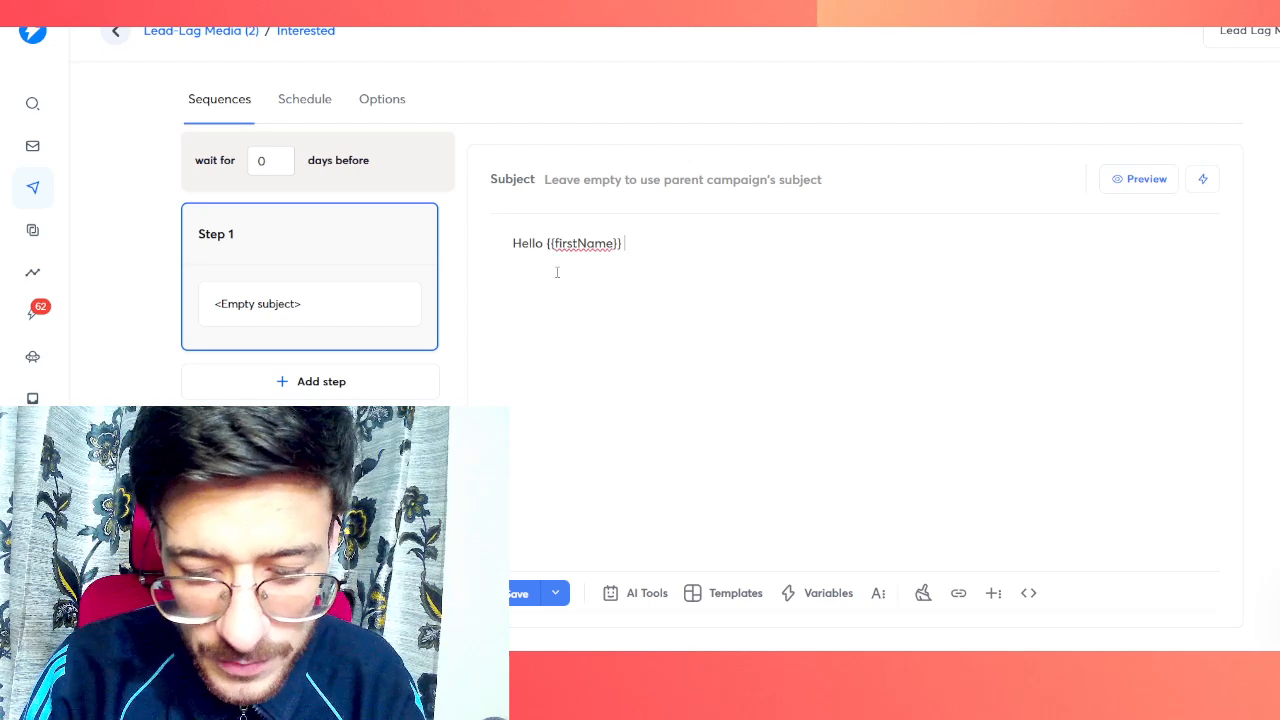
pyautogui.press('BackSpace')
pyautogui.hotkey('ctrl', 'BackSpace')
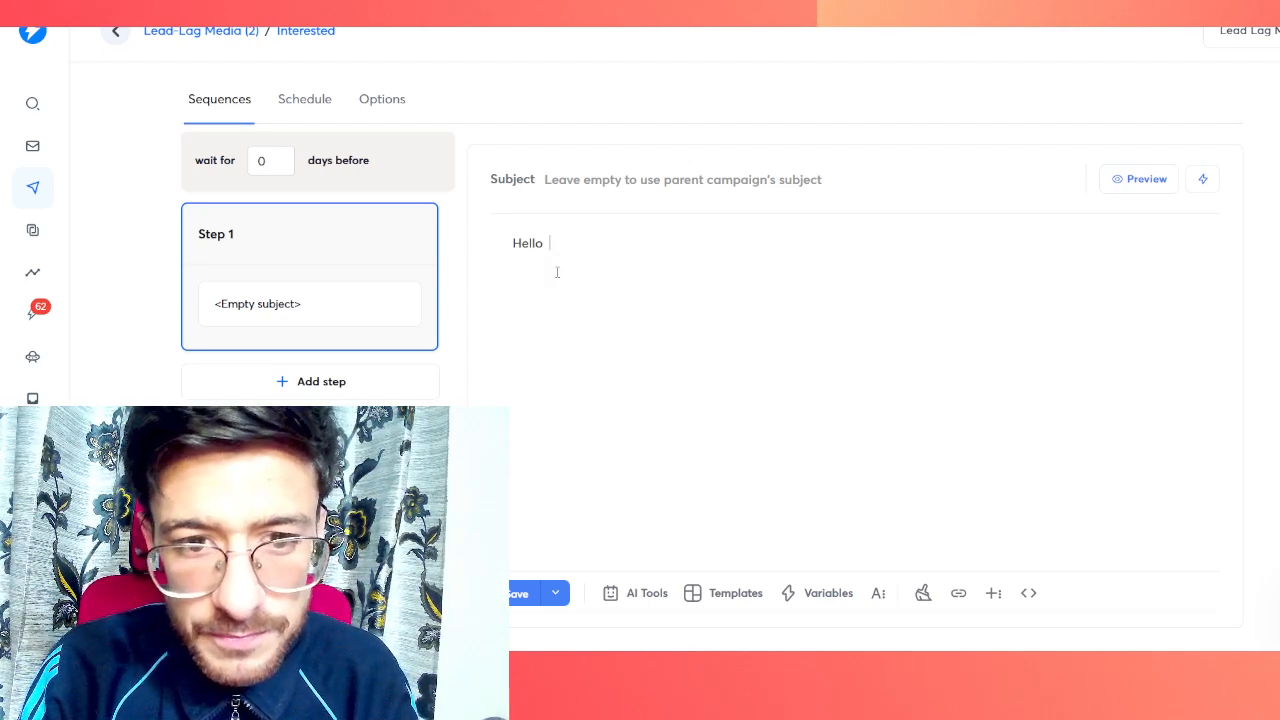
pyautogui.write('{')
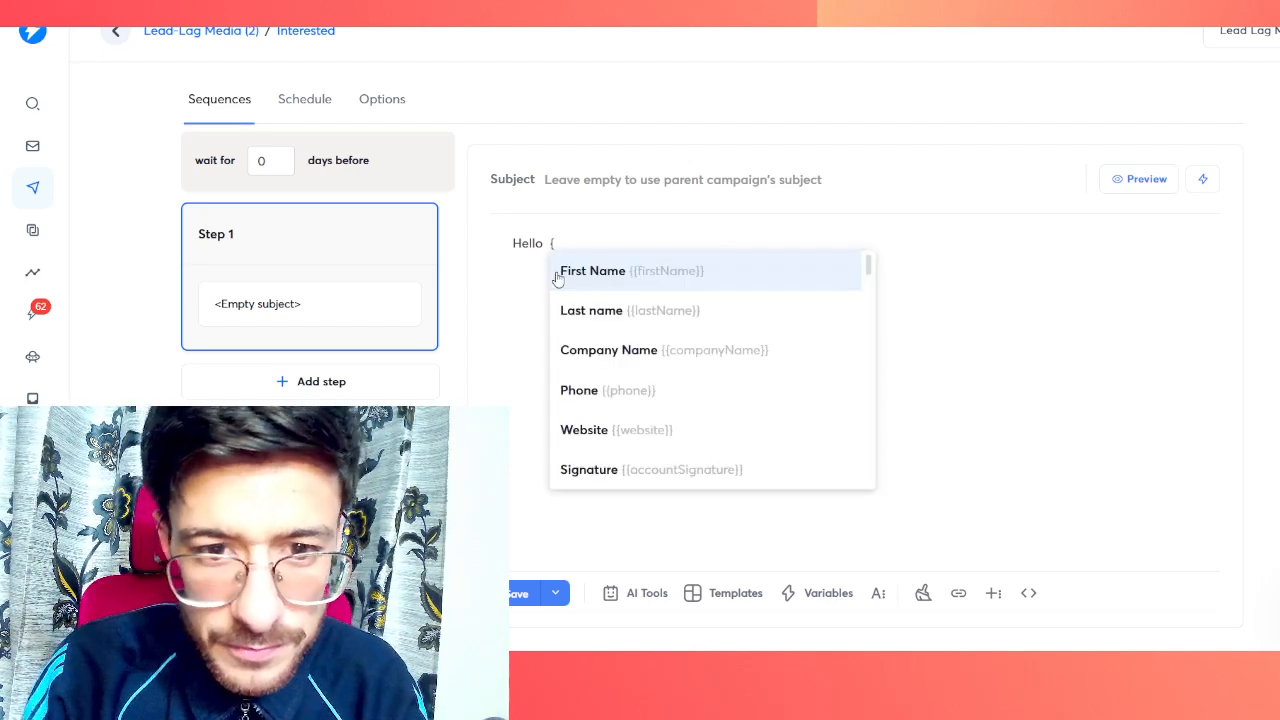
pyautogui.click(560, 274)
pyautogui.write(',')
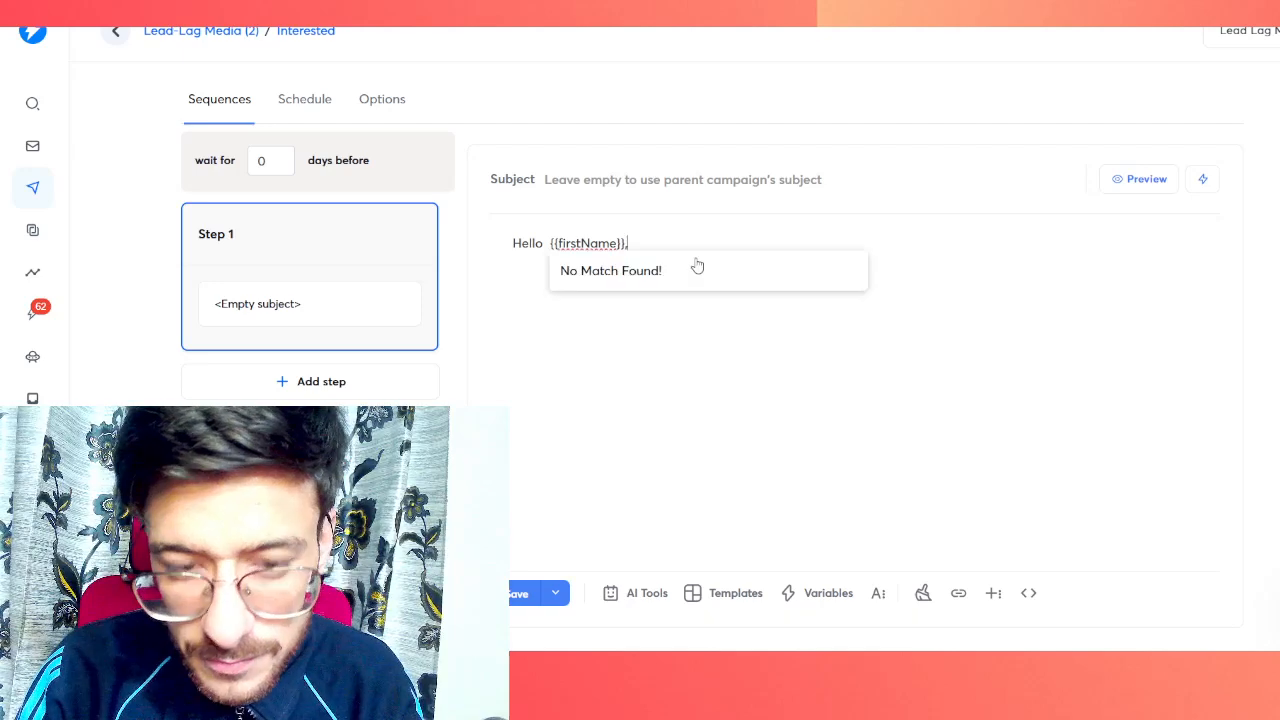
# Step: Write "Thanks for replying. You can schedule here" below the greeting in the Step 1 email body
pyautogui.press('Return')
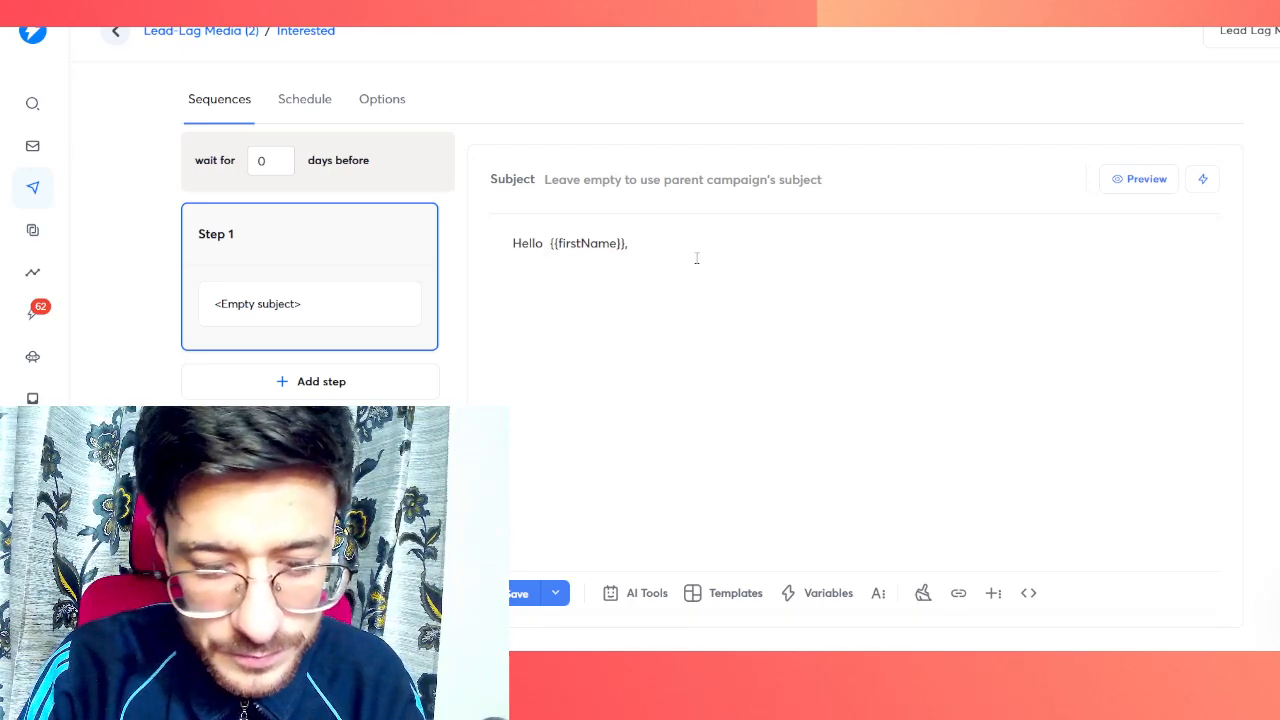
pyautogui.write('Thanks')
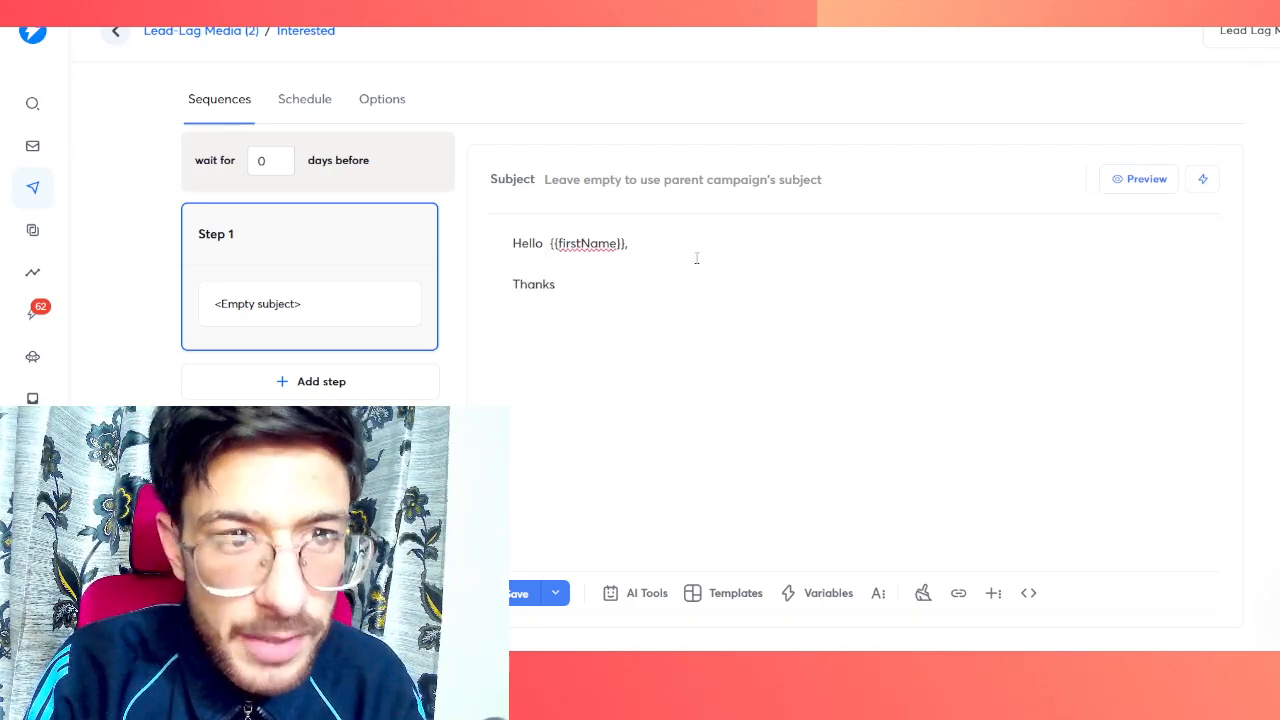
pyautogui.write(' for')
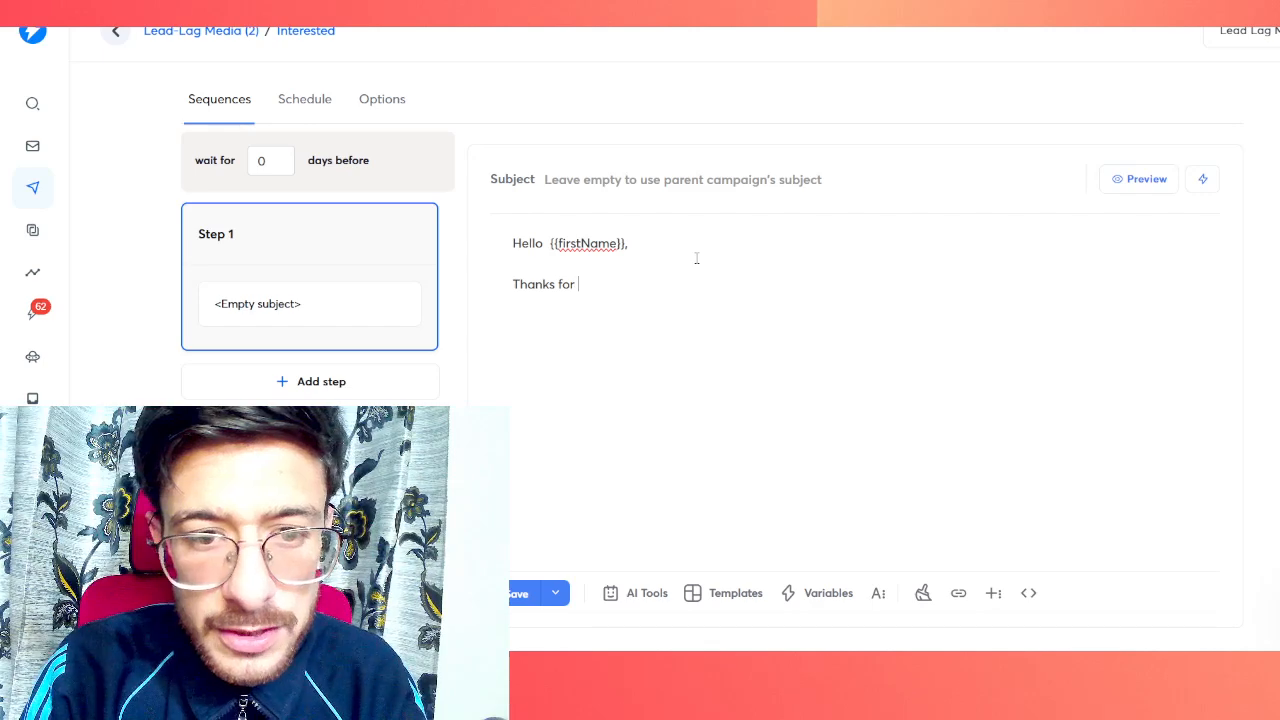
pyautogui.write(' replying')
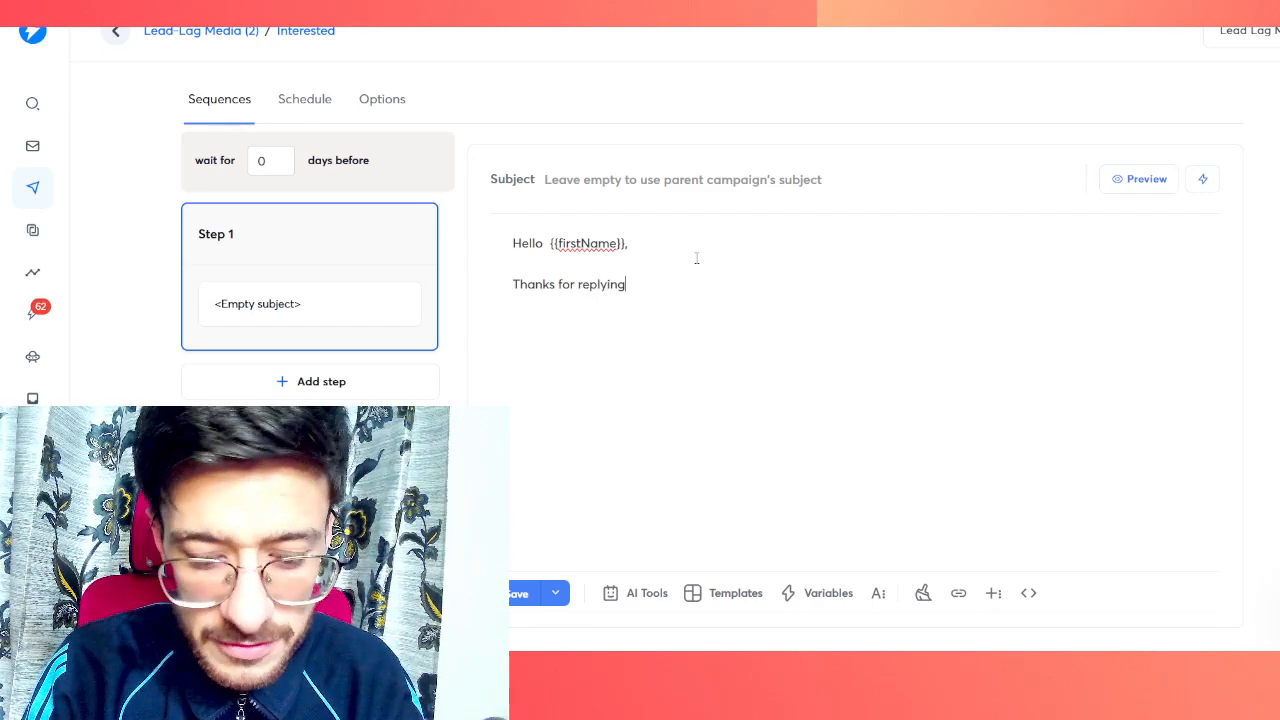
pyautogui.write('. You ca')
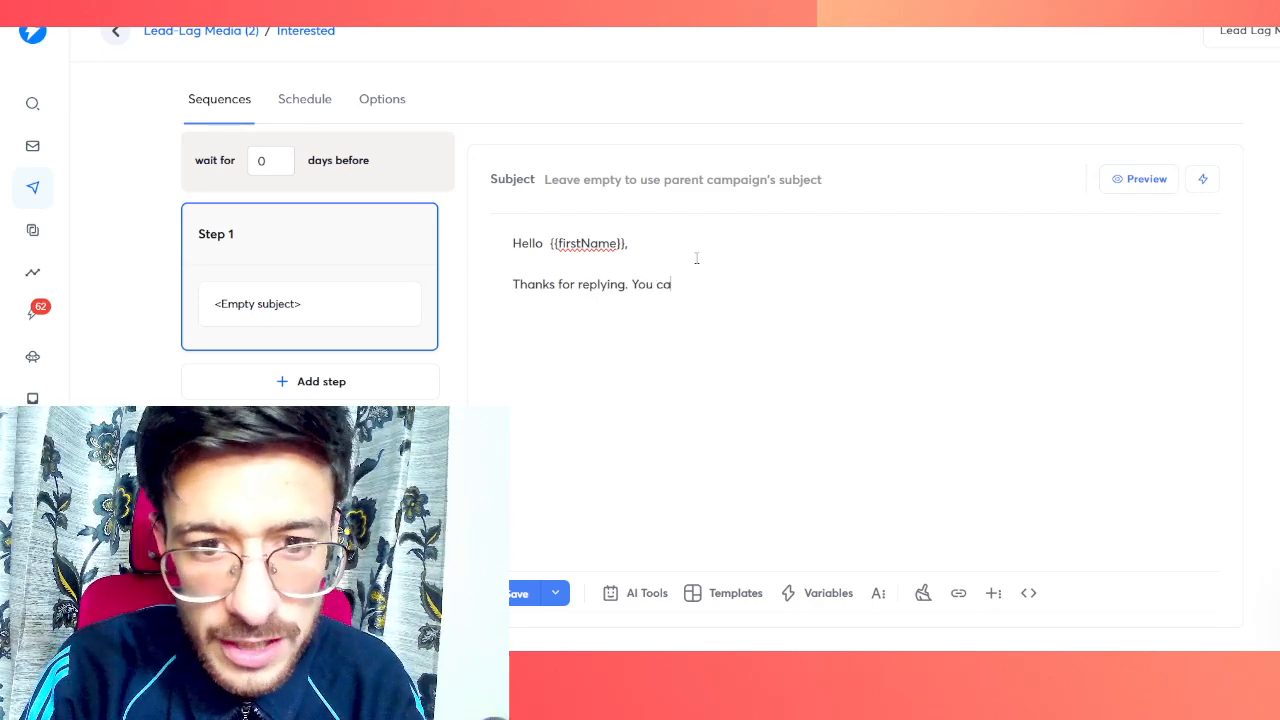
pyautogui.write('n sched')
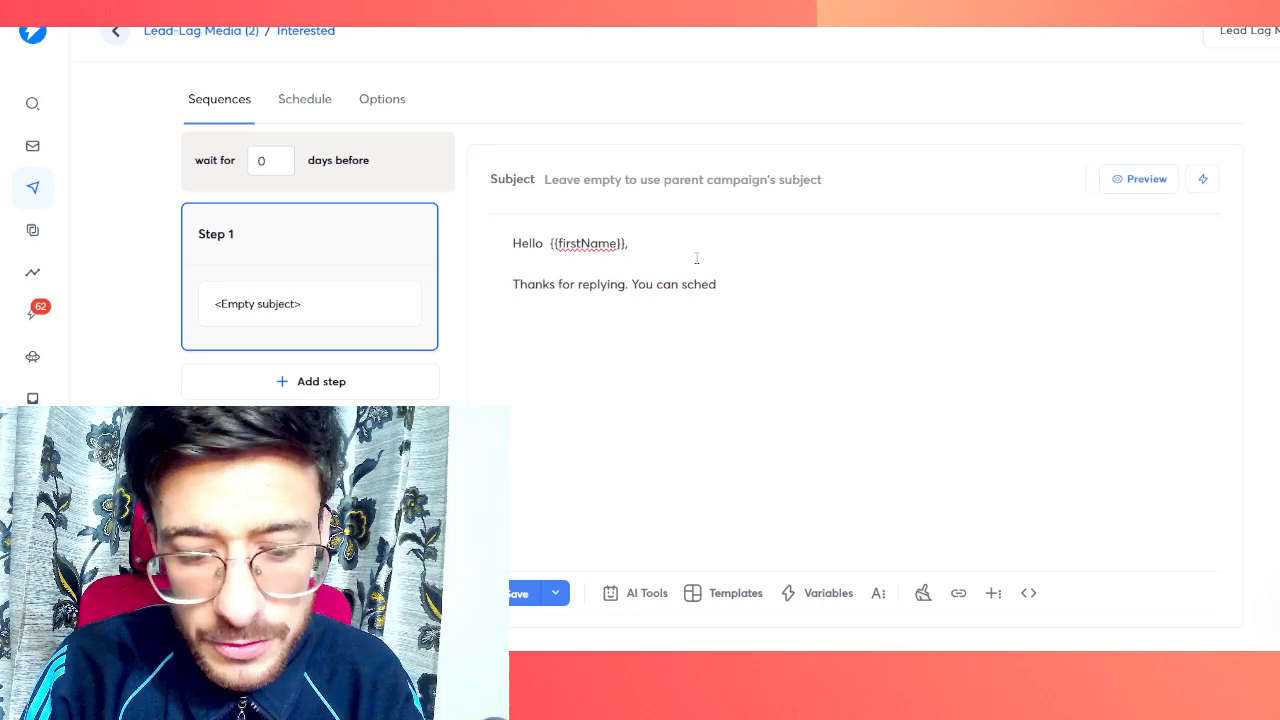
pyautogui.write('ule here')
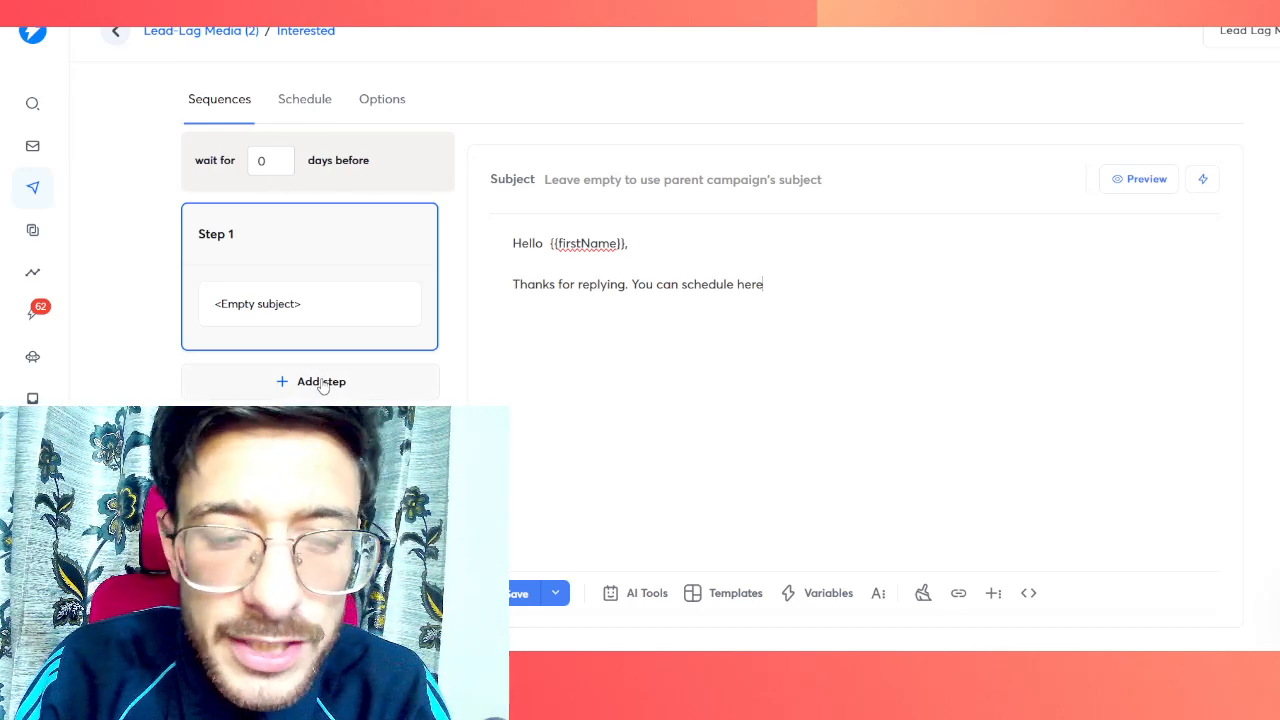
# Step: Add a follow-up step after Step 1 and set the delay before the next message to 2 days
pyautogui.click(321, 382)
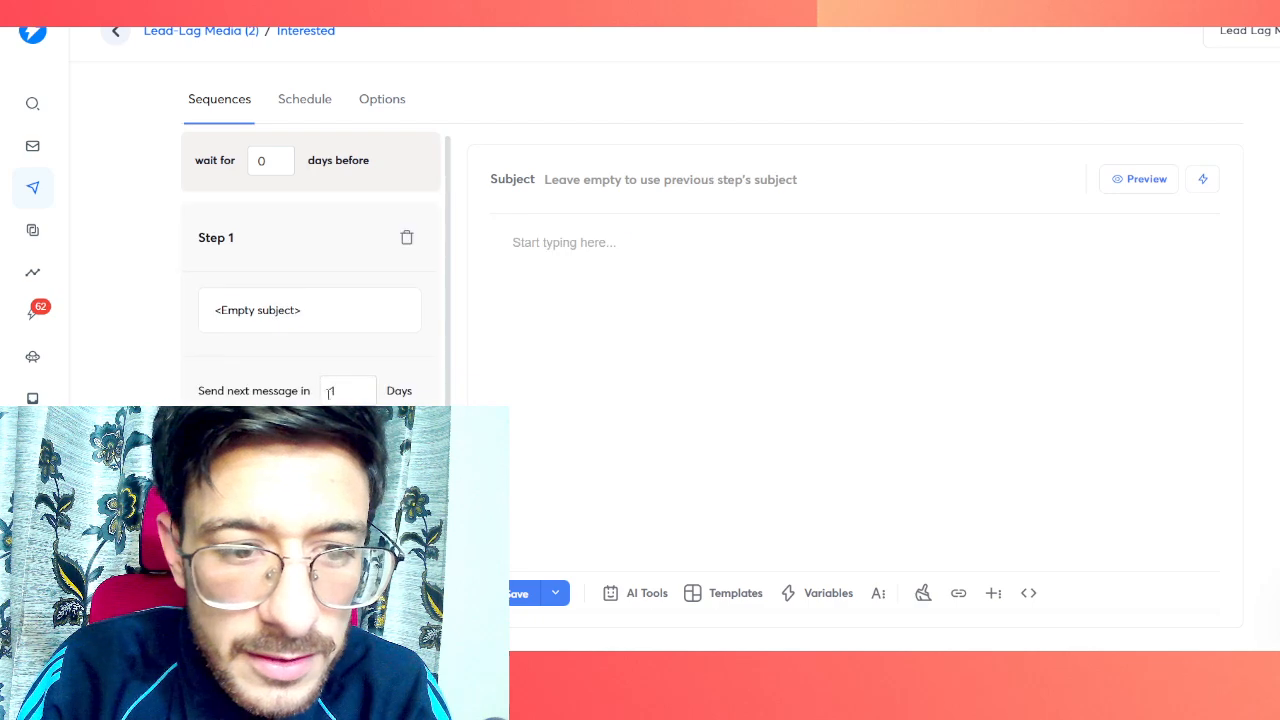
pyautogui.click(329, 390)
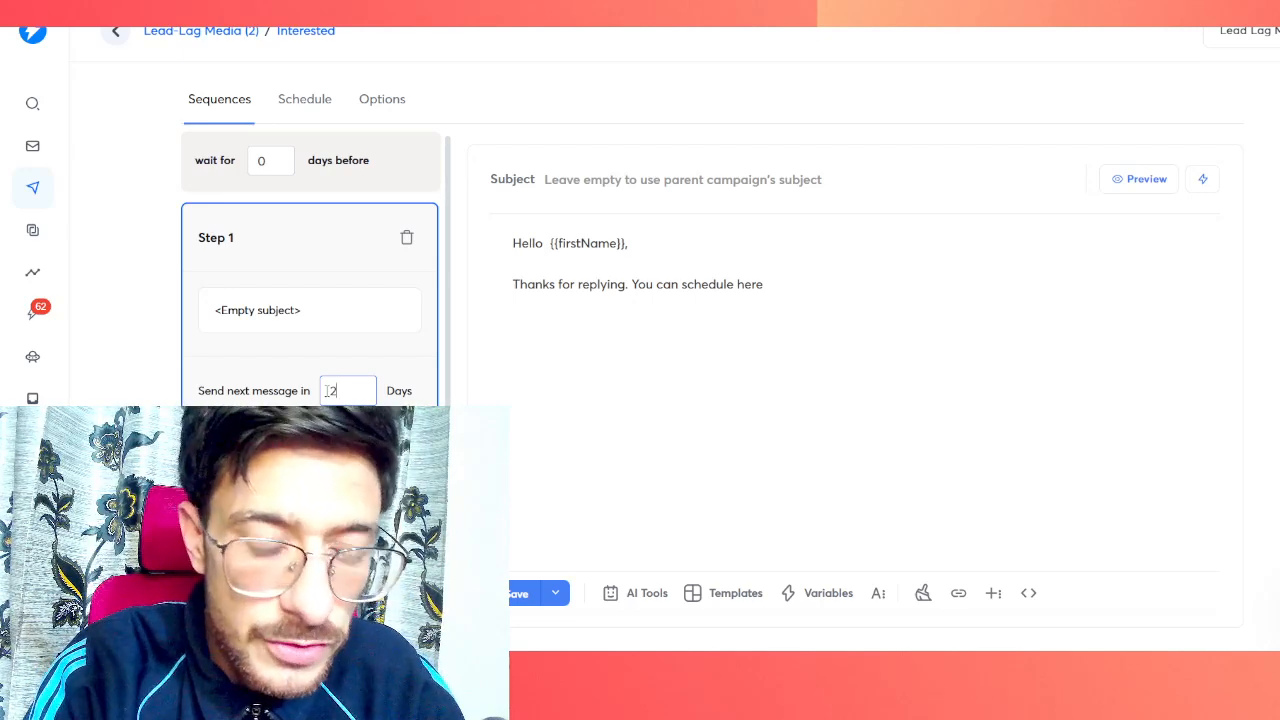
pyautogui.scroll(-1, 310, 290)
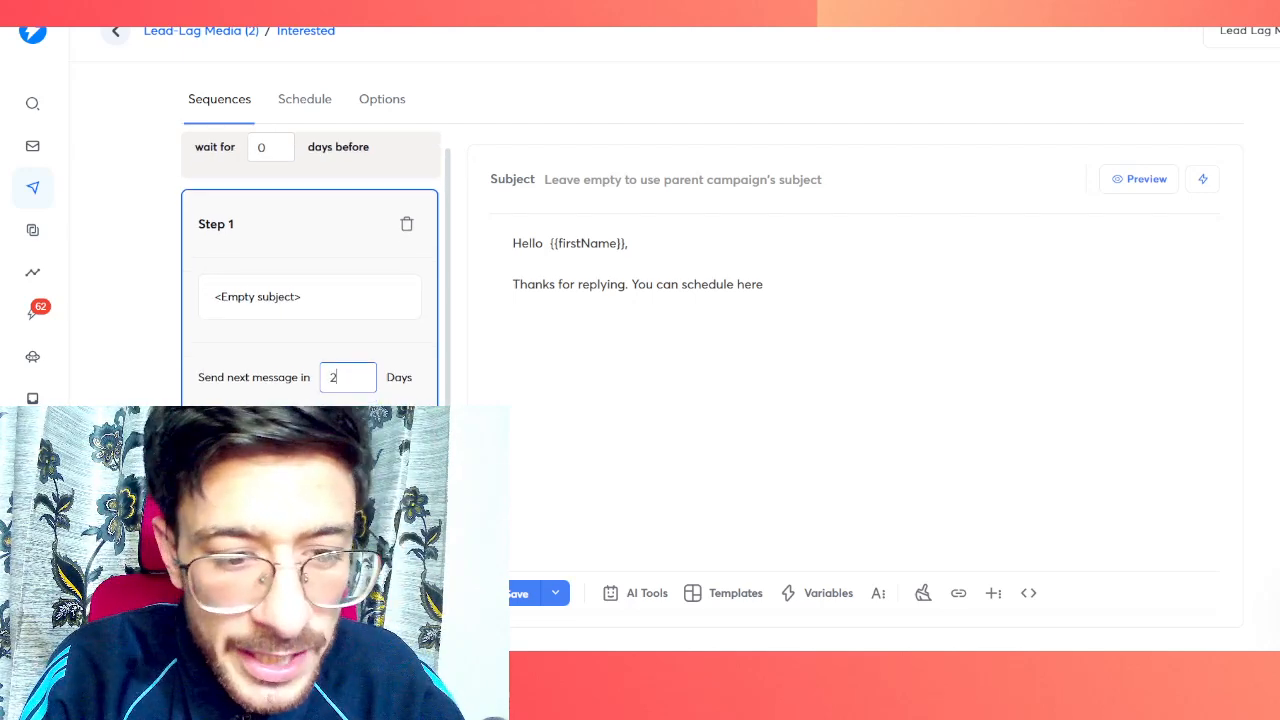
pyautogui.click(310, 448)
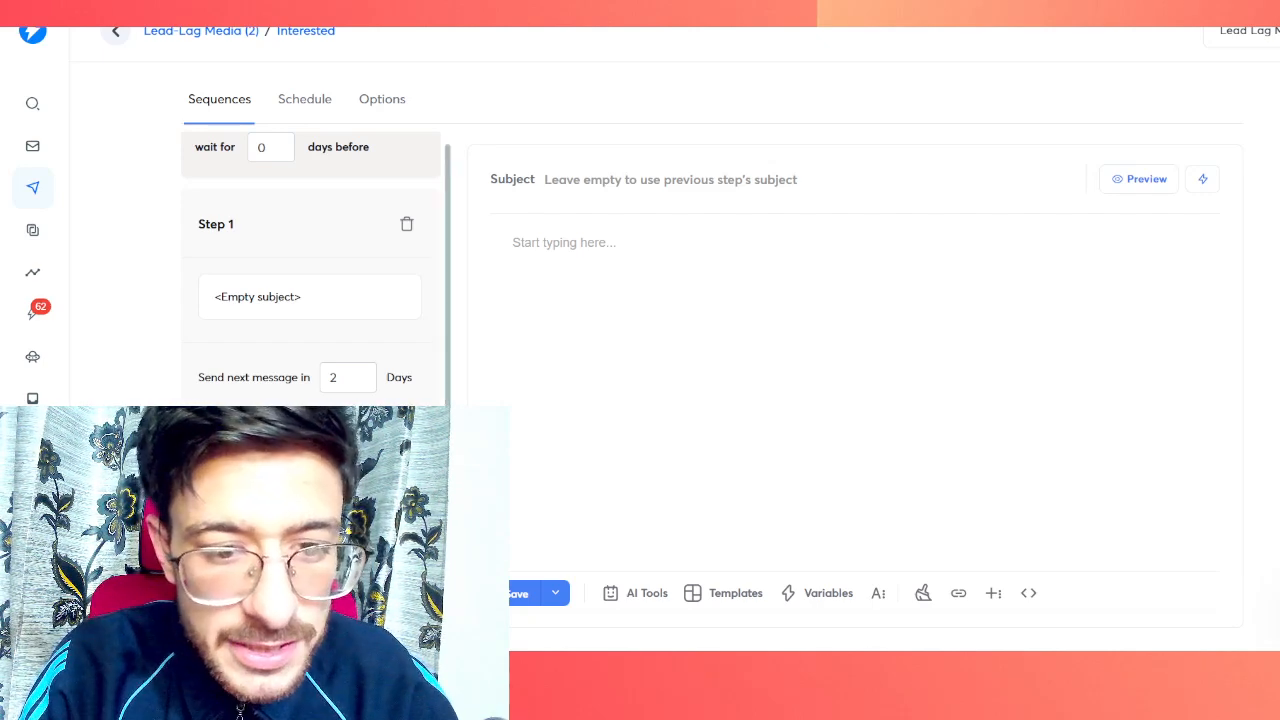
pyautogui.scroll(-3, 310, 290)
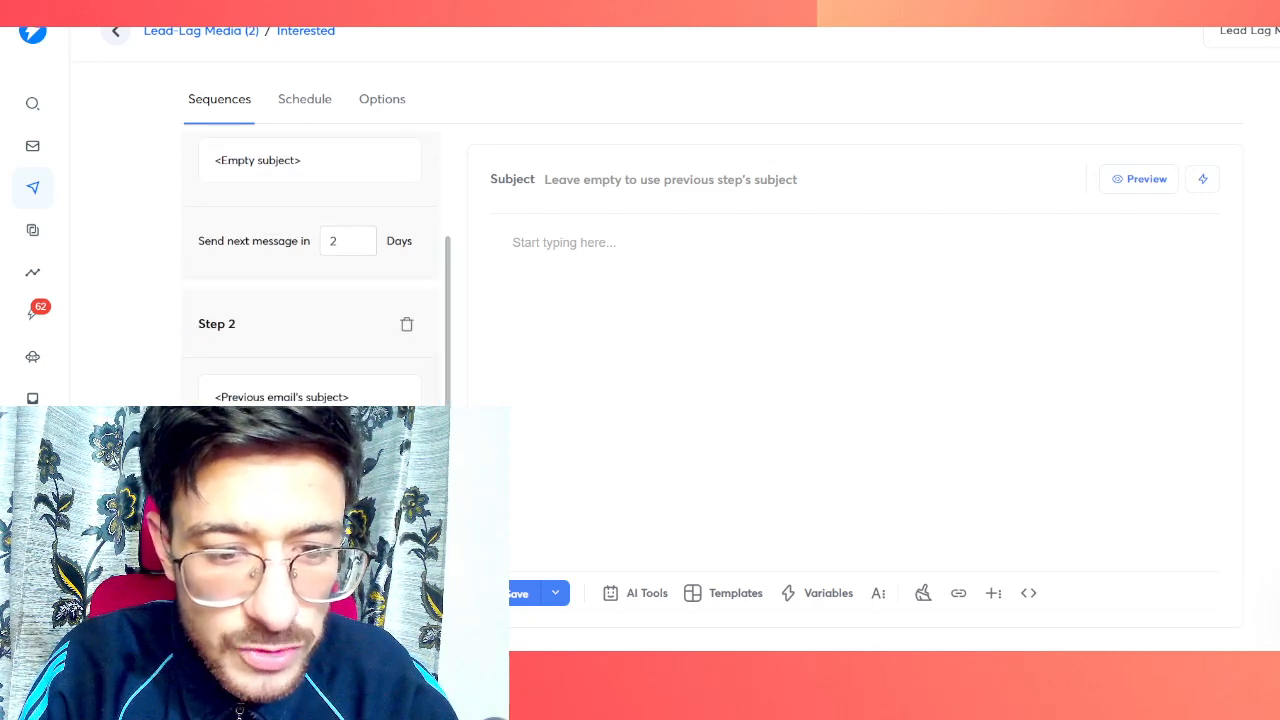
pyautogui.scroll(-1, 310, 270)
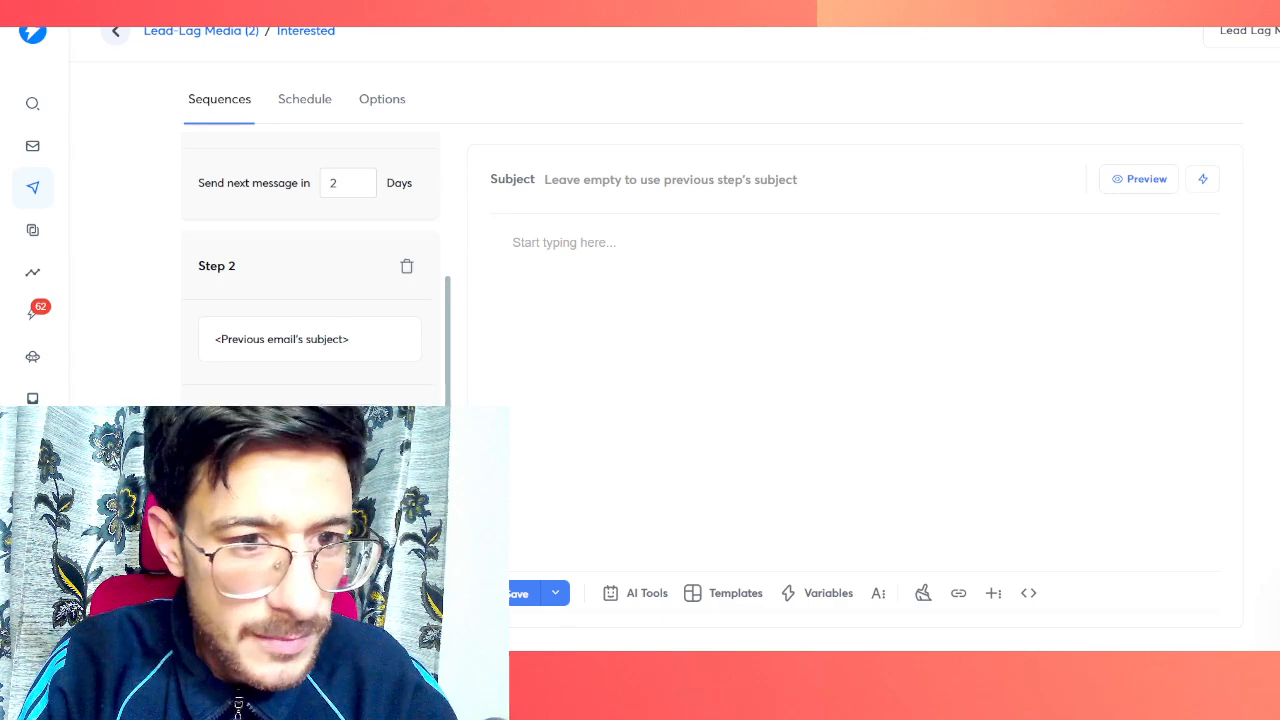
pyautogui.scroll(4, 330, 310)
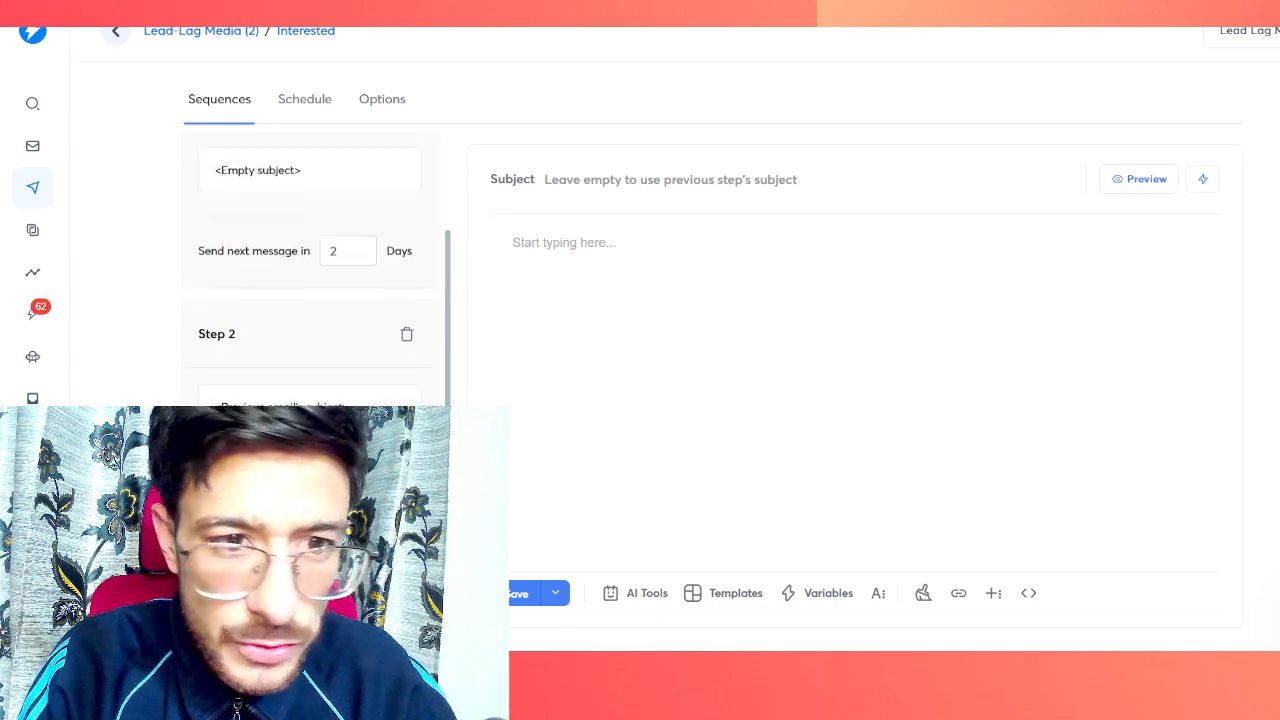
# Step: Set the subsequence schedule's sending window from 0:30 AM to 11:59 PM and include Saturday and Sunday
pyautogui.click(318, 118)
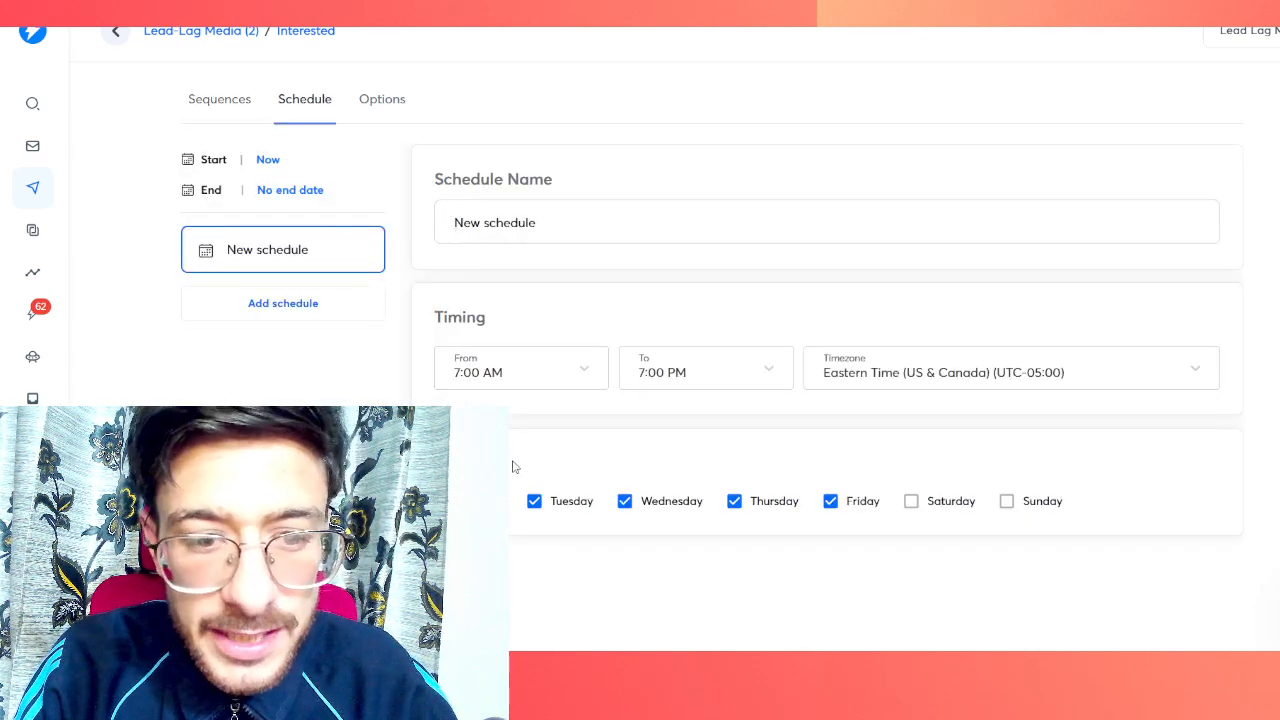
pyautogui.click(556, 376)
pyautogui.scroll(5, 528, 266)
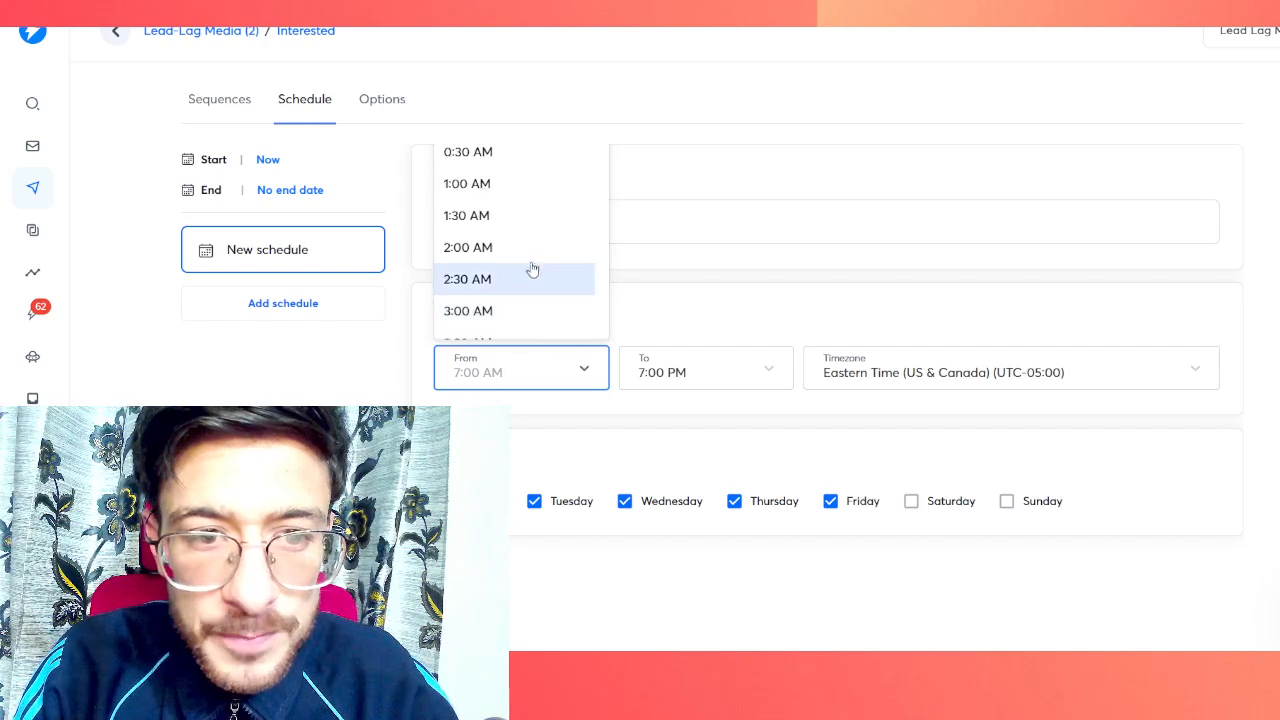
pyautogui.click(514, 158)
pyautogui.click(726, 368)
pyautogui.scroll(-3, 740, 268)
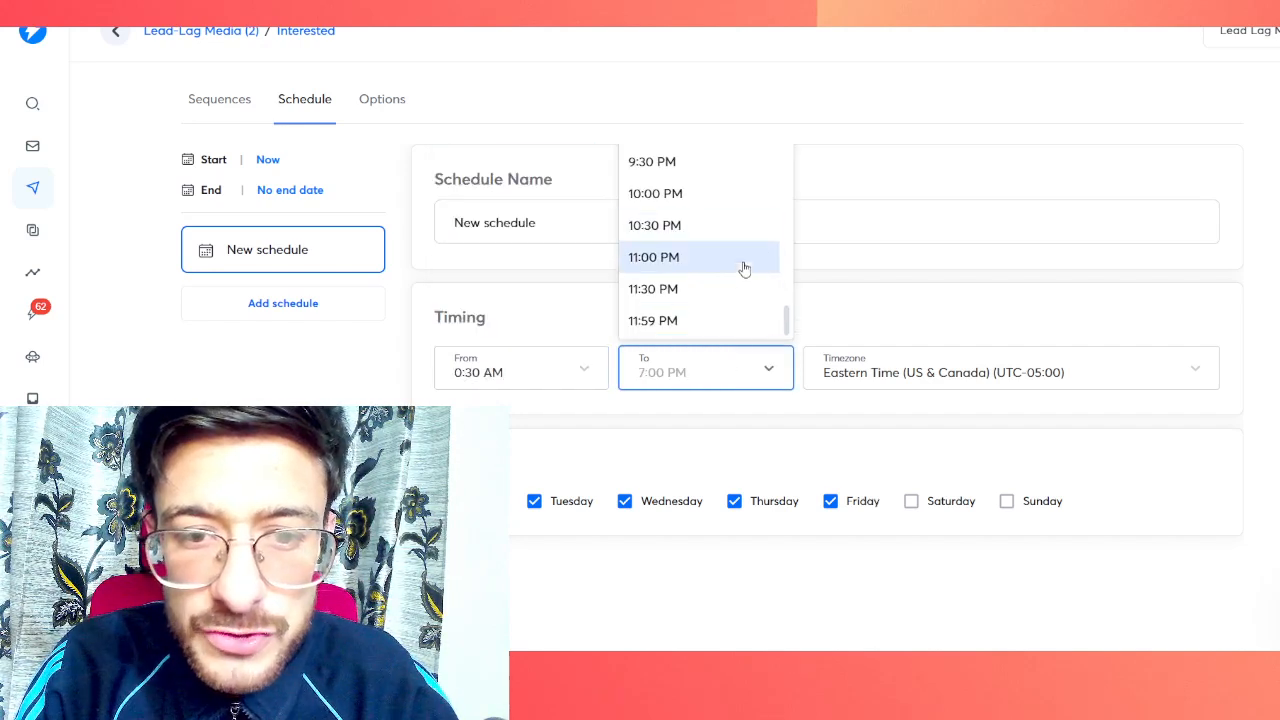
pyautogui.click(714, 320)
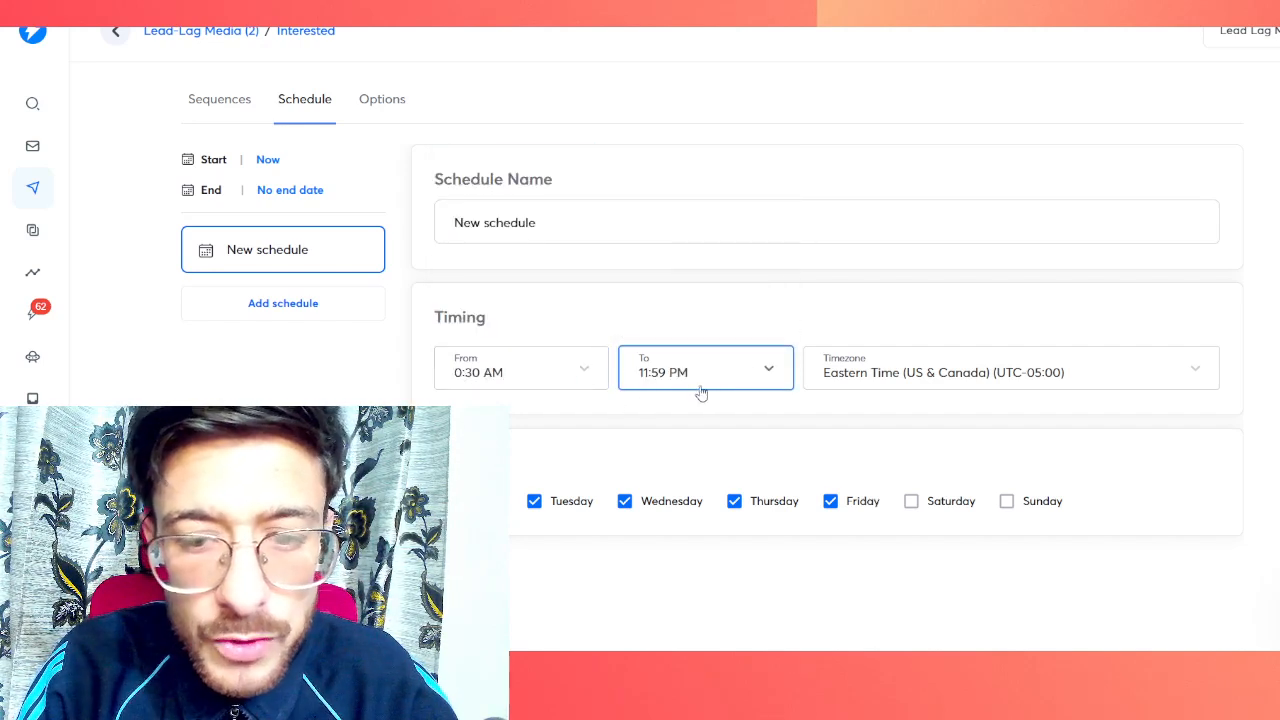
pyautogui.click(911, 501)
pyautogui.click(1006, 501)
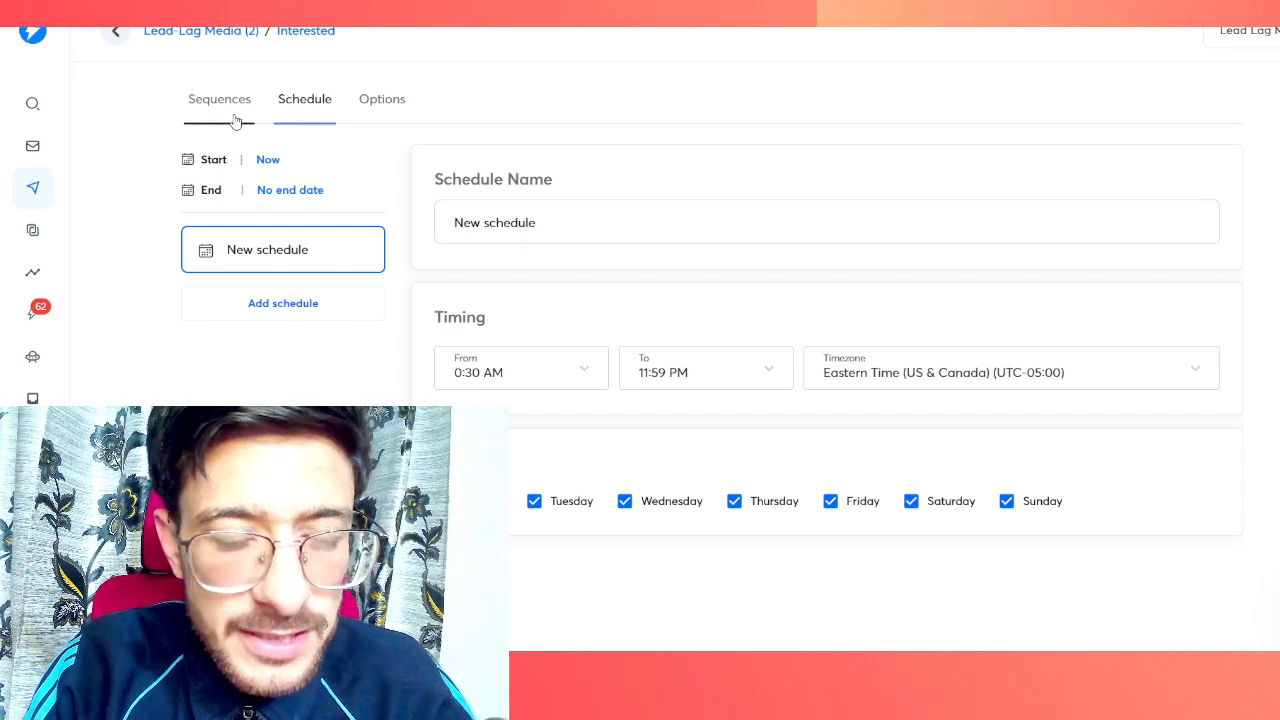
# Step: Return to the Step 1 email in the sequence and select the word "here" in its body
pyautogui.click(235, 121)
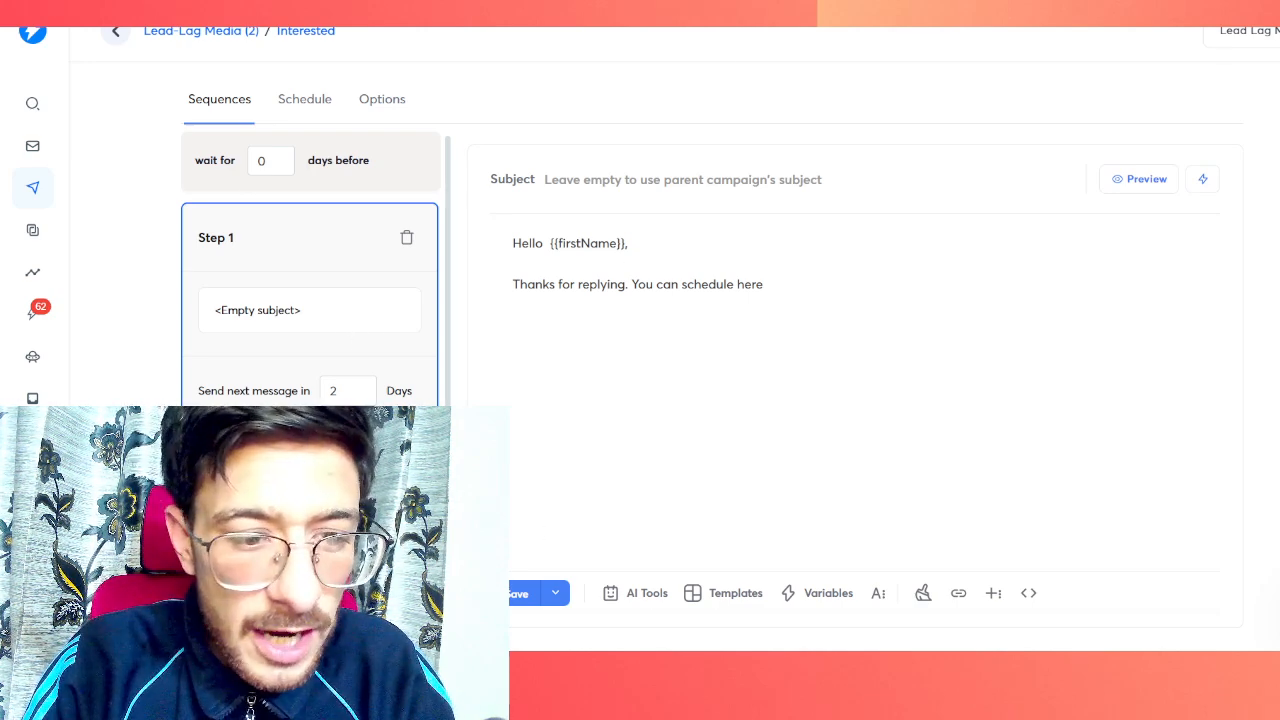
pyautogui.click(310, 480)
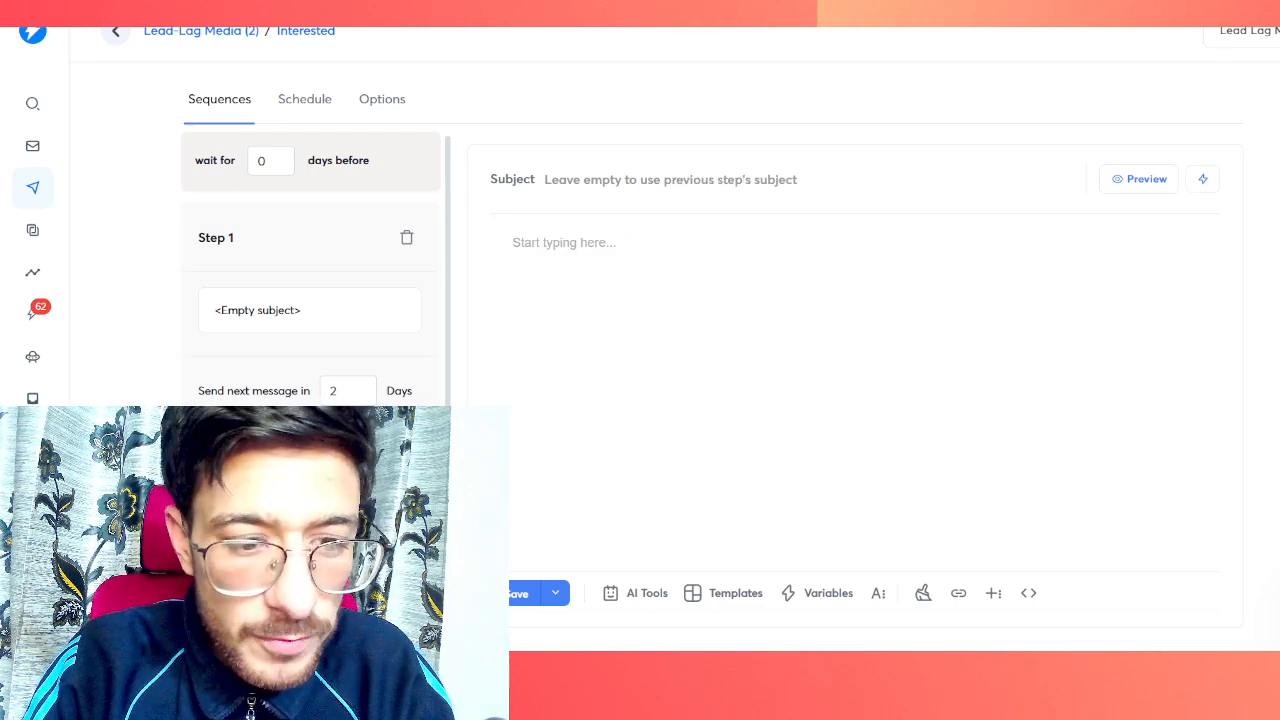
pyautogui.click(340, 334)
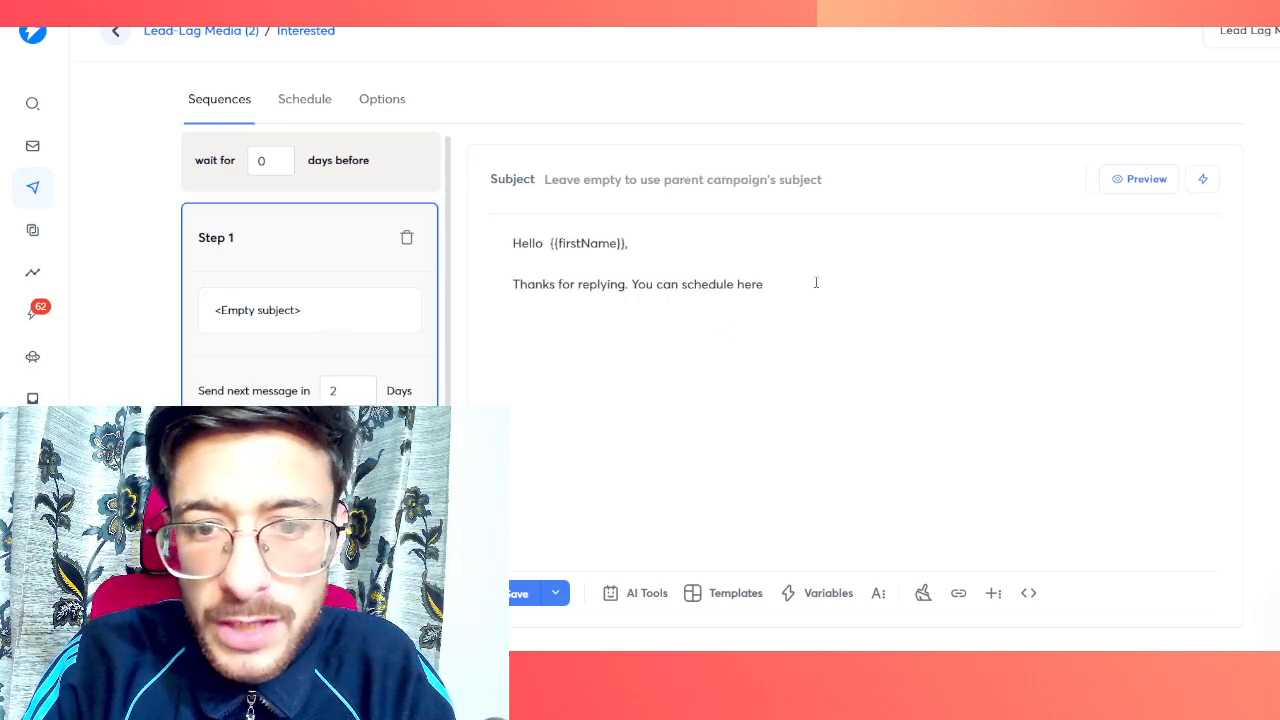
pyautogui.moveTo(795, 284); pyautogui.dragTo(738, 286)
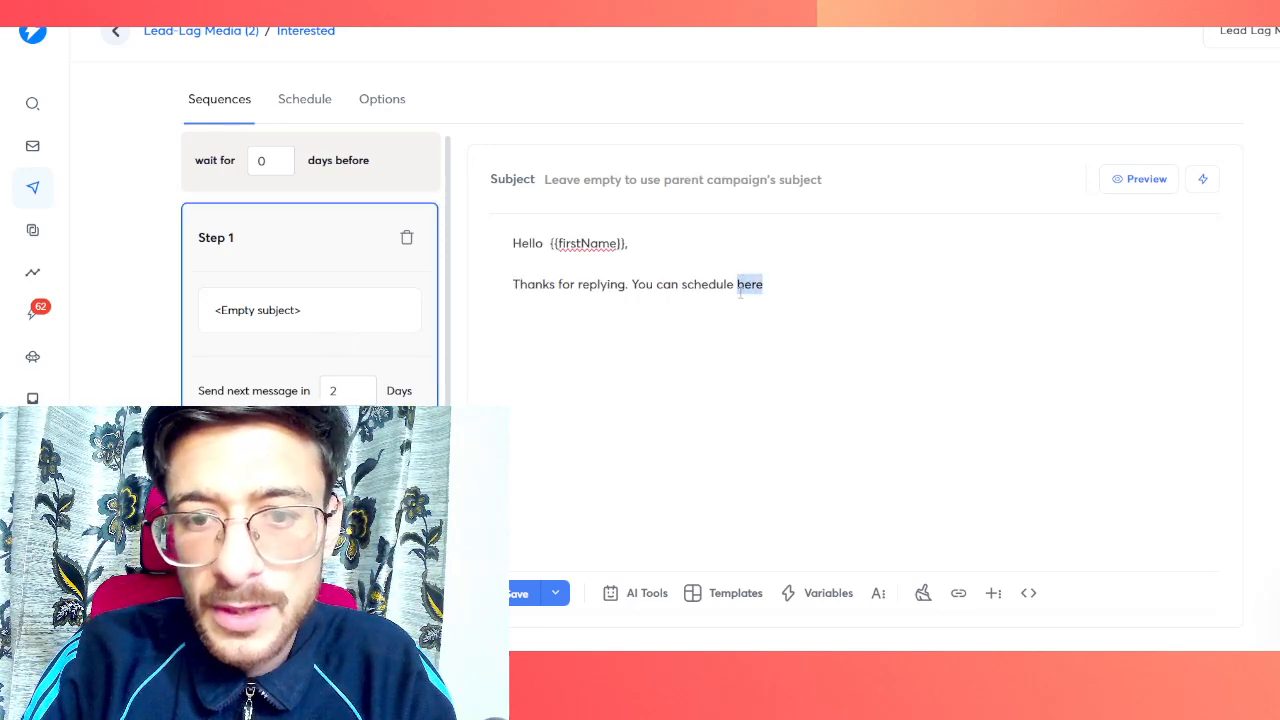